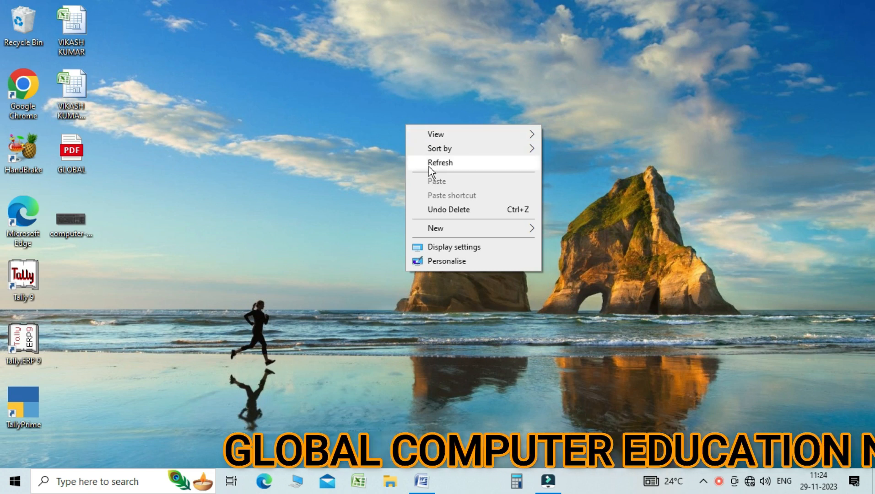
Switch to the open Word document and examine its pictures of the computer, the mouse and the keyboard.
click(422, 484)
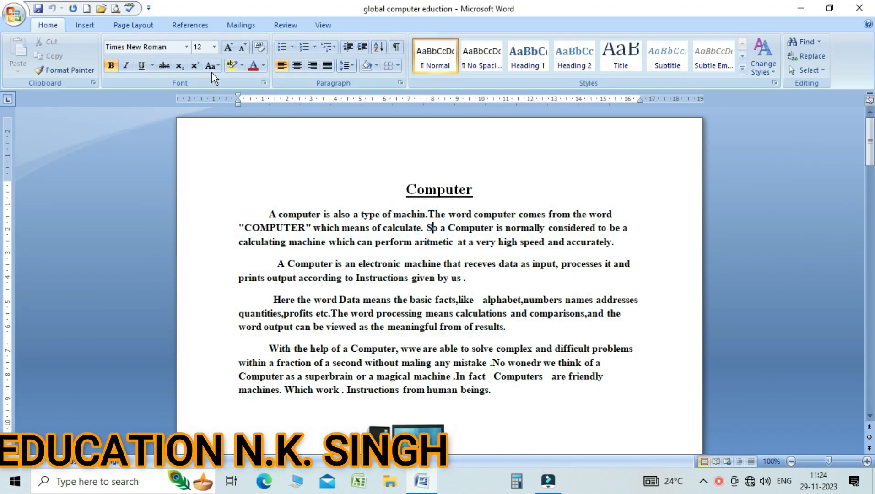
click(198, 22)
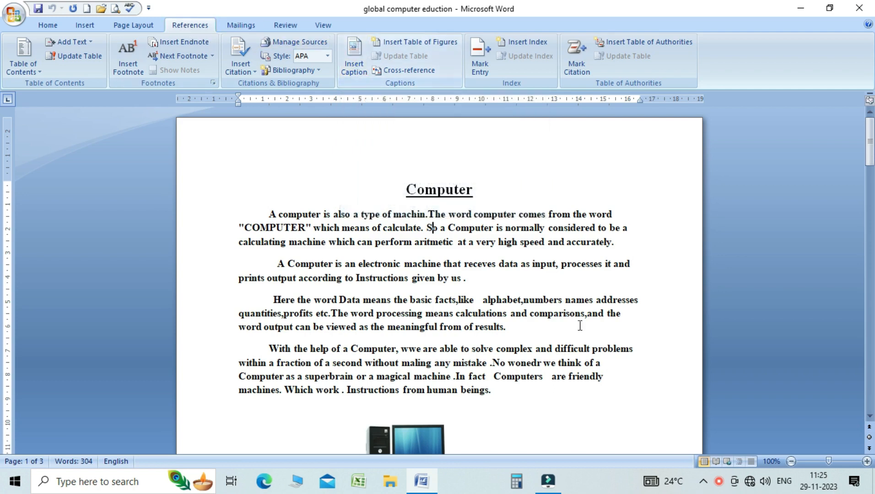
mouse_move(871, 157)
mouse_down()
mouse_move(873, 348)
mouse_move(870, 166)
mouse_up()
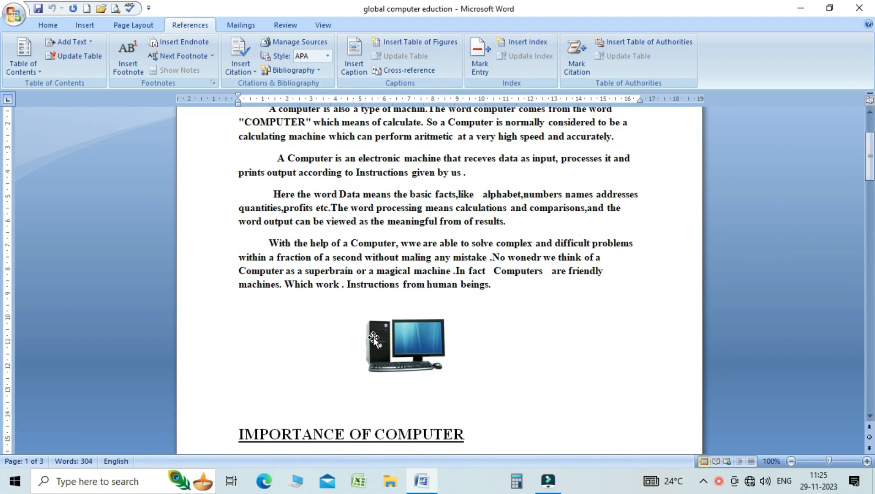
click(415, 344)
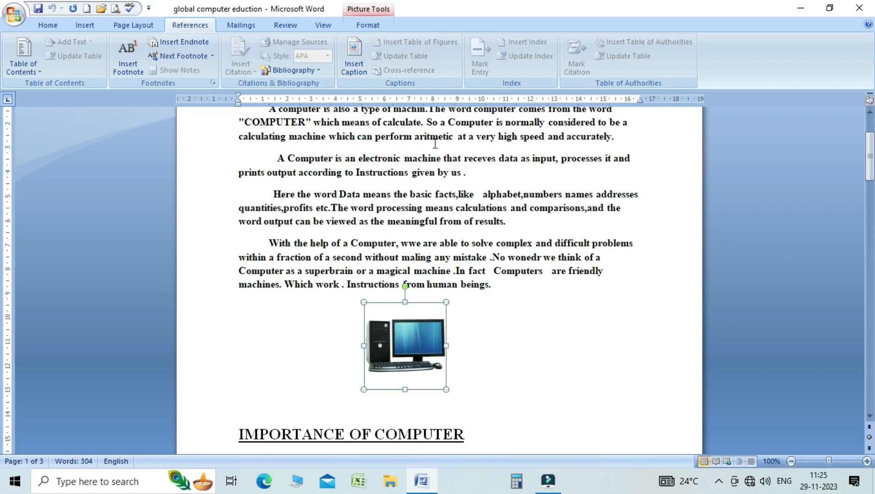
drag(871, 157, 872, 323)
click(467, 220)
click(455, 338)
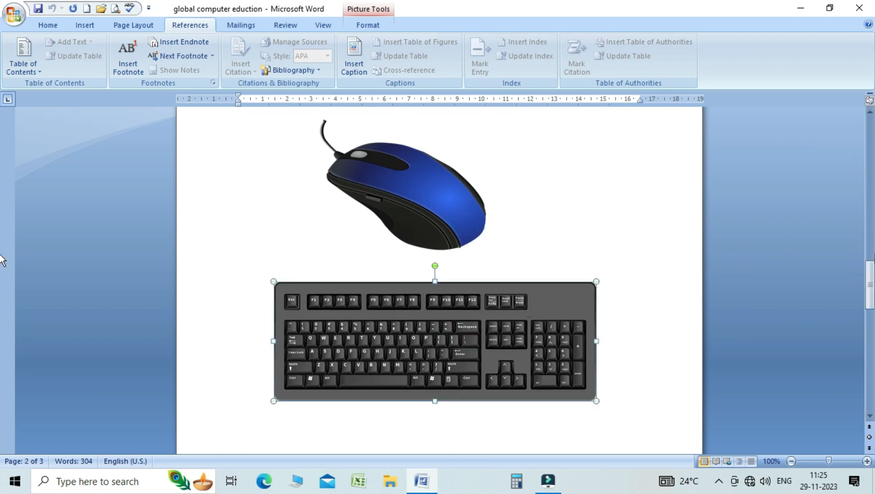
drag(872, 286, 870, 138)
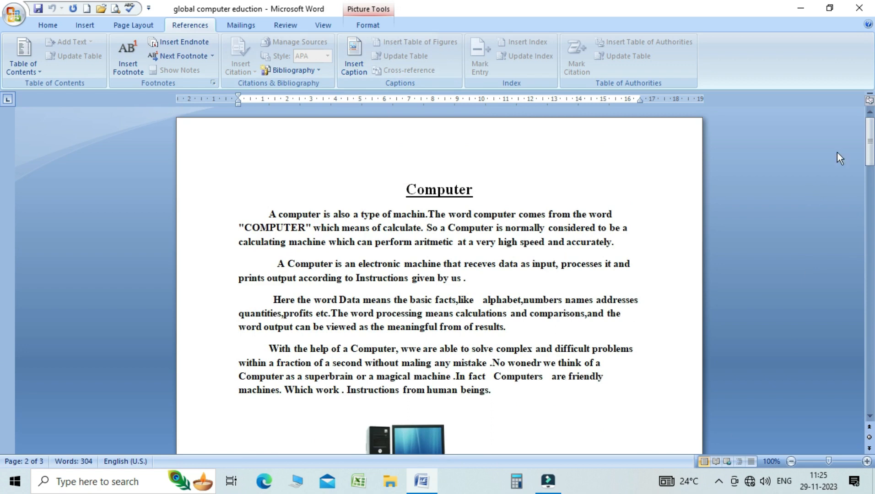
drag(869, 142, 846, 170)
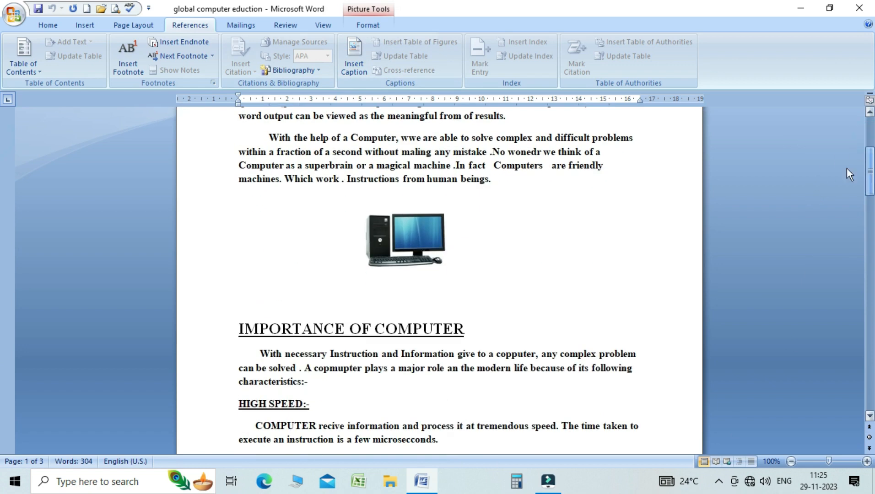
click(402, 228)
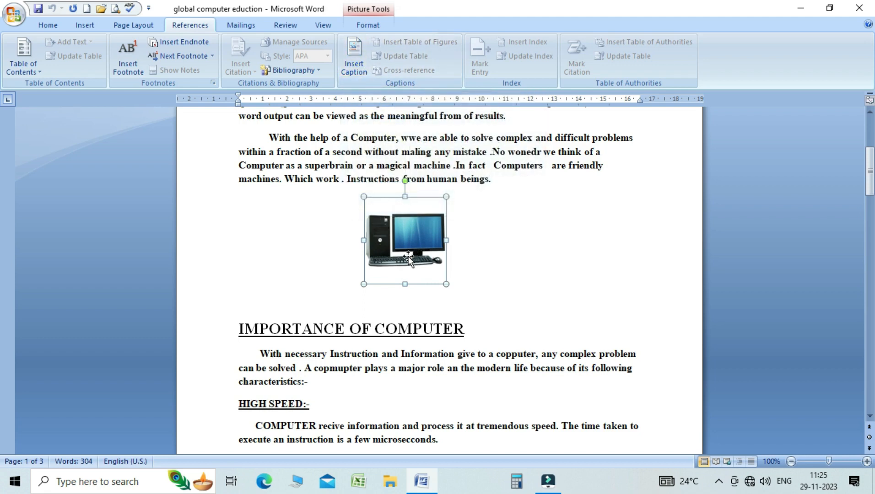
drag(869, 171, 870, 151)
click(427, 379)
click(527, 240)
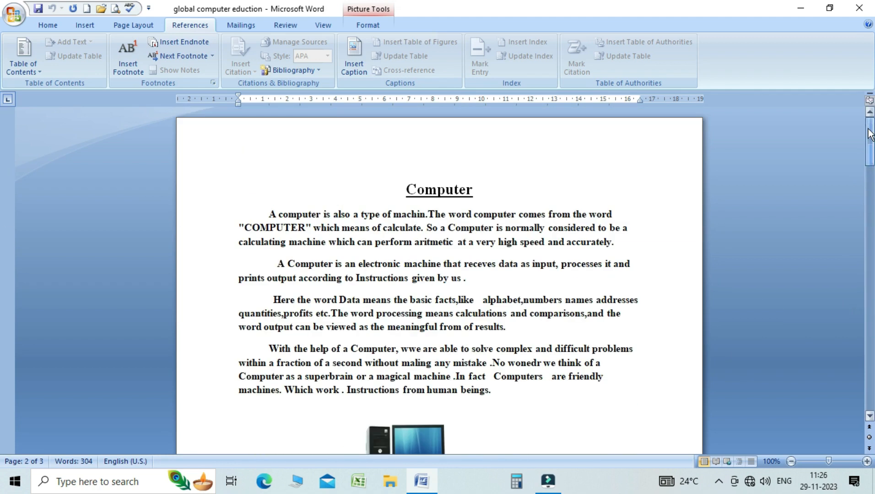
Start inserting a caption for the desktop computer picture on the first page.
click(406, 436)
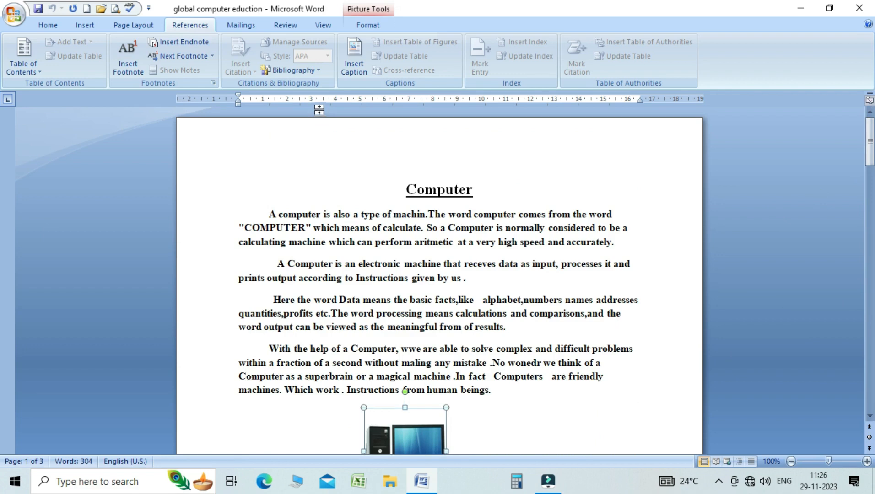
click(350, 70)
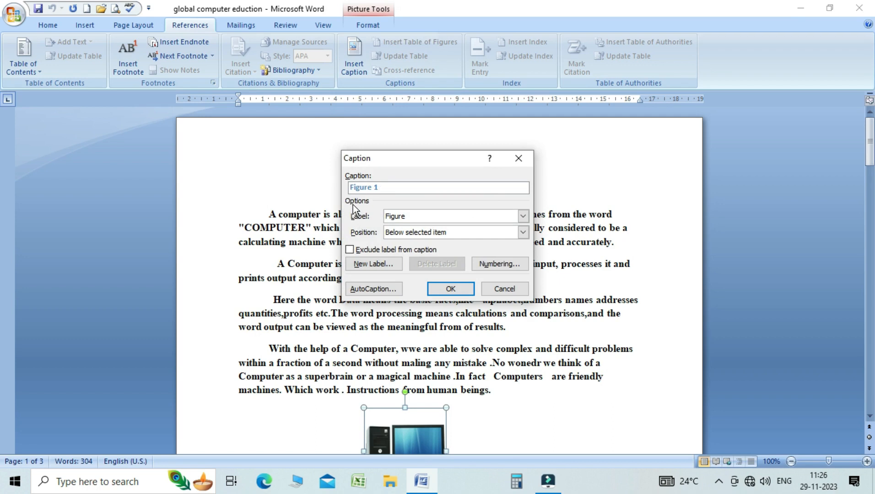
click(392, 218)
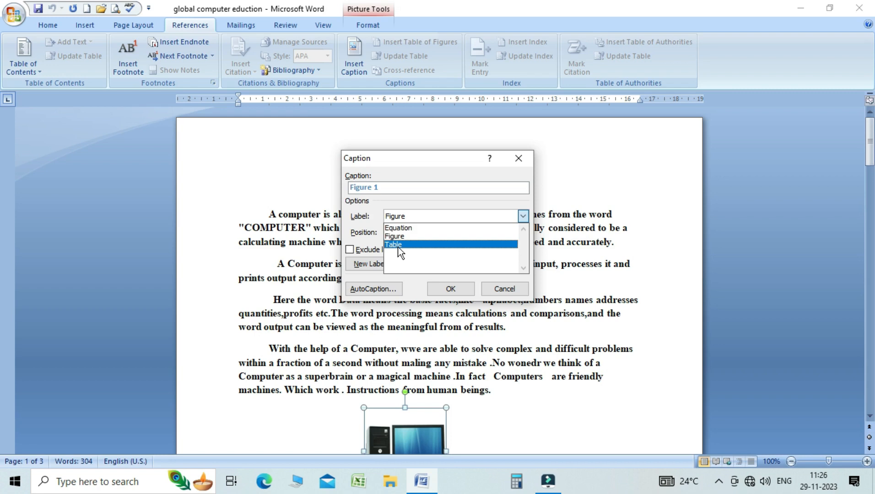
click(396, 228)
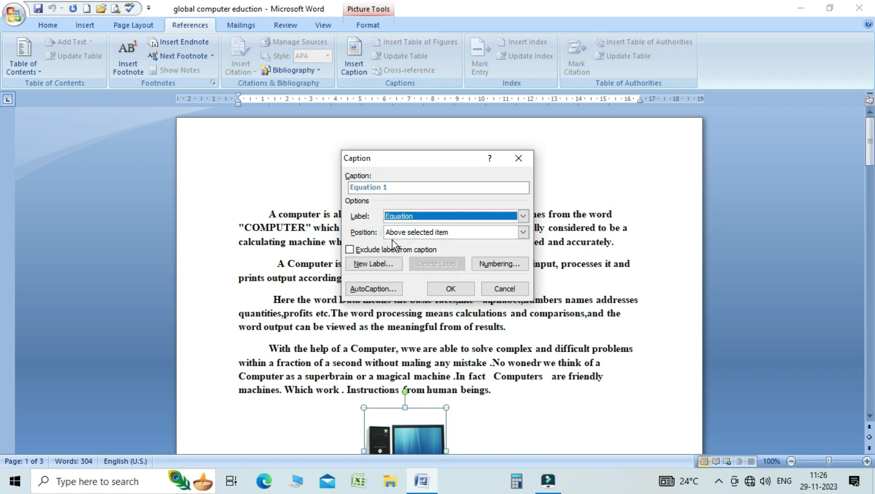
click(396, 233)
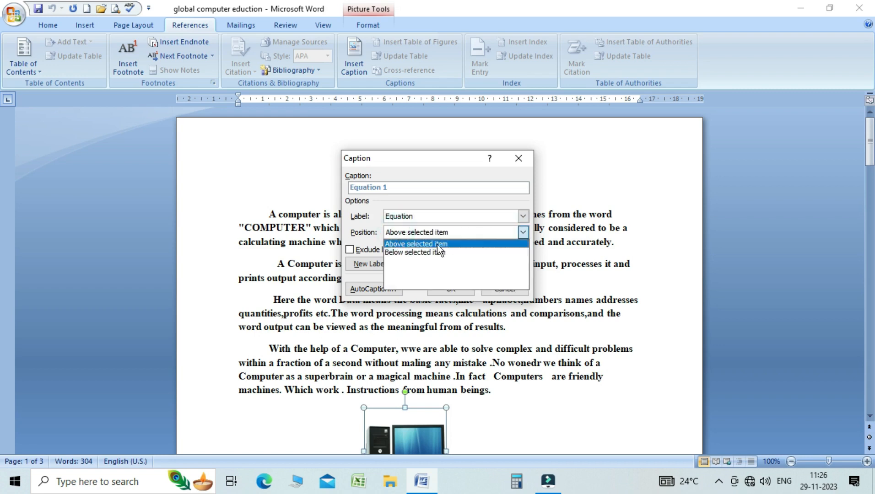
click(409, 253)
click(409, 233)
click(365, 238)
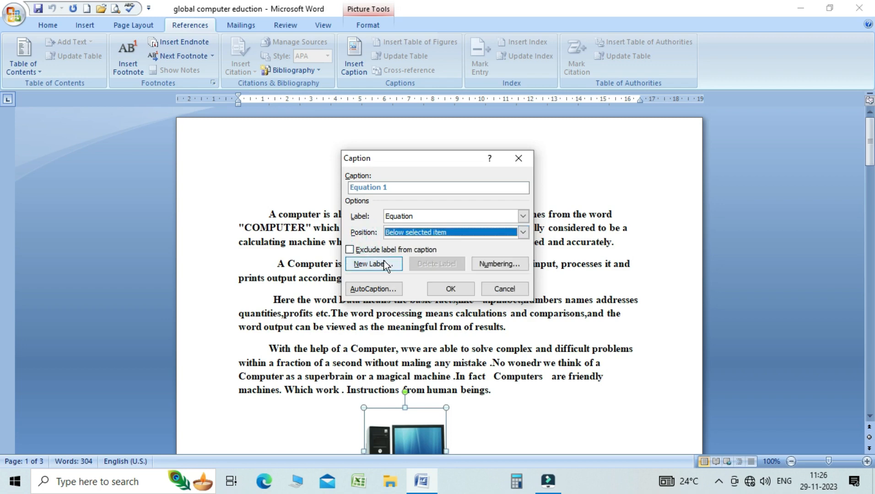
click(402, 216)
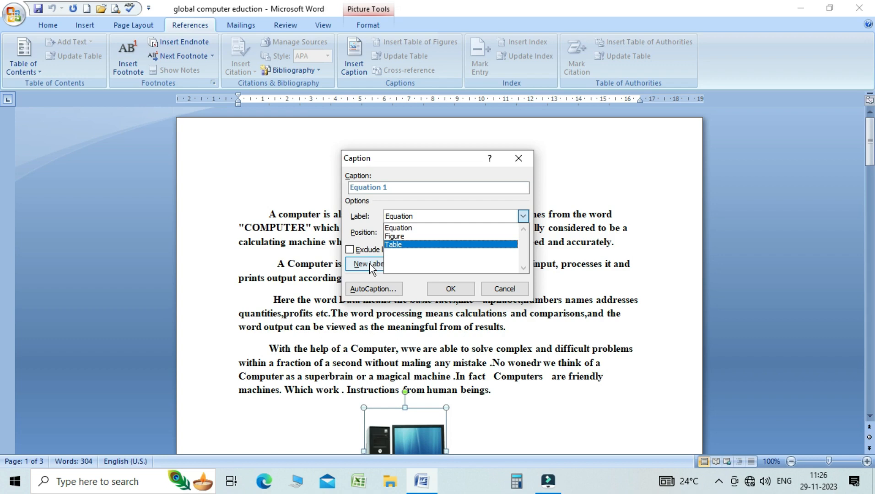
click(396, 236)
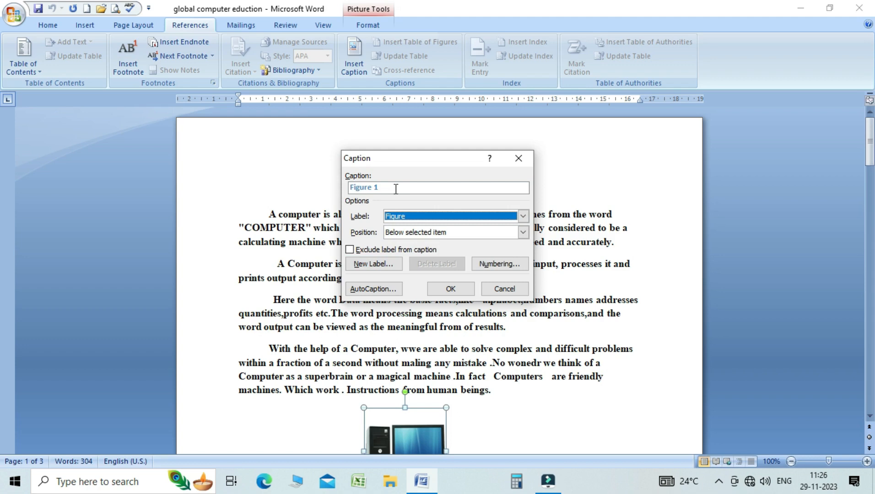
Add the caption "Figure 1" to the computer picture, positioned below the selected item.
click(396, 189)
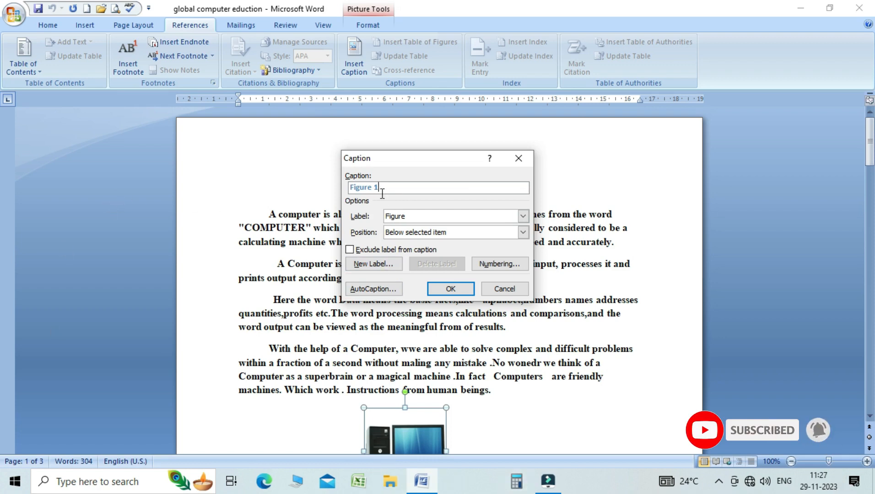
click(401, 233)
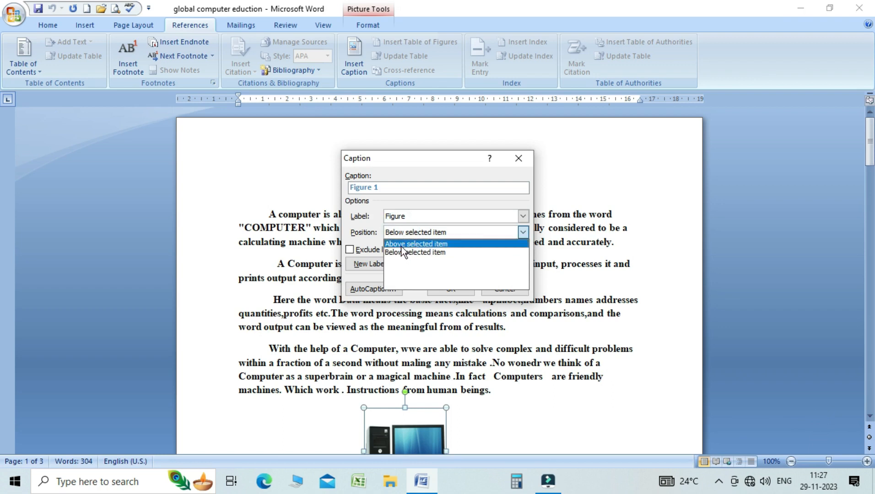
click(401, 253)
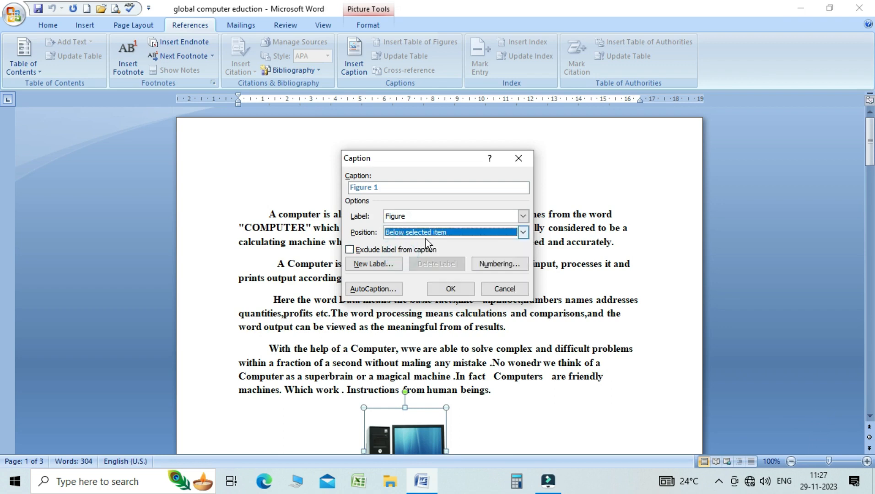
click(448, 290)
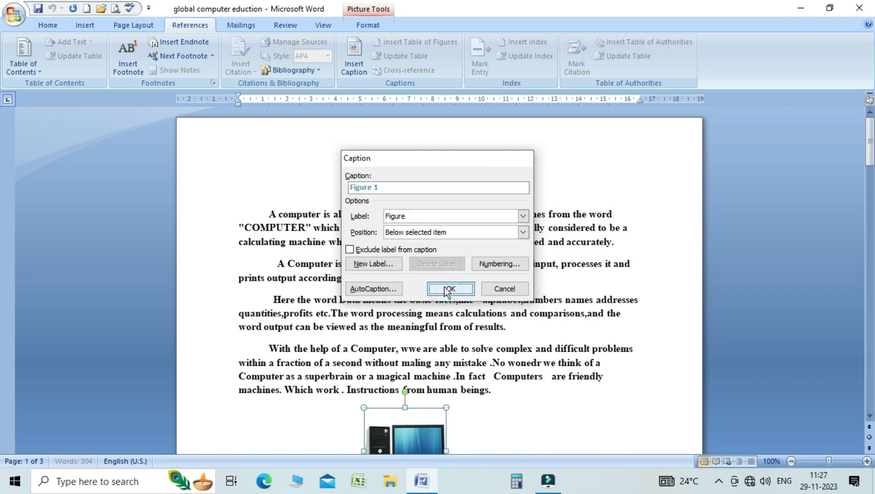
Move the Figure 1 caption box up so it sits directly beneath the computer picture.
drag(870, 142, 869, 183)
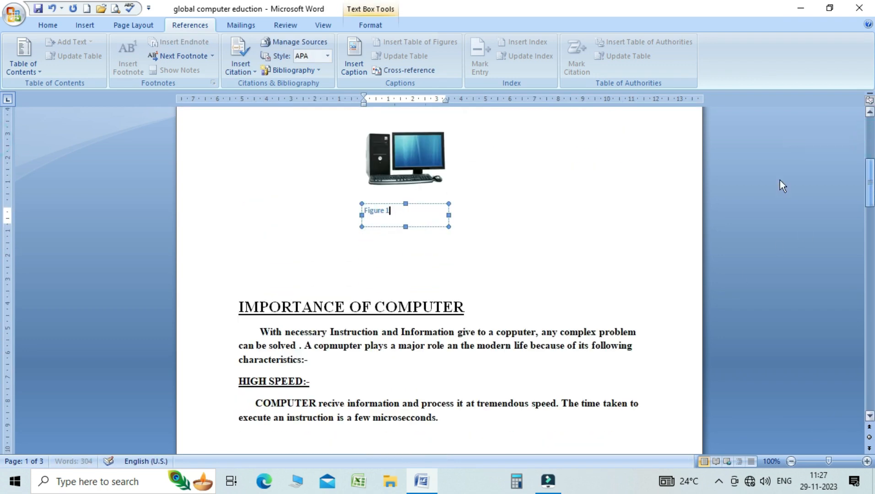
click(486, 211)
click(369, 242)
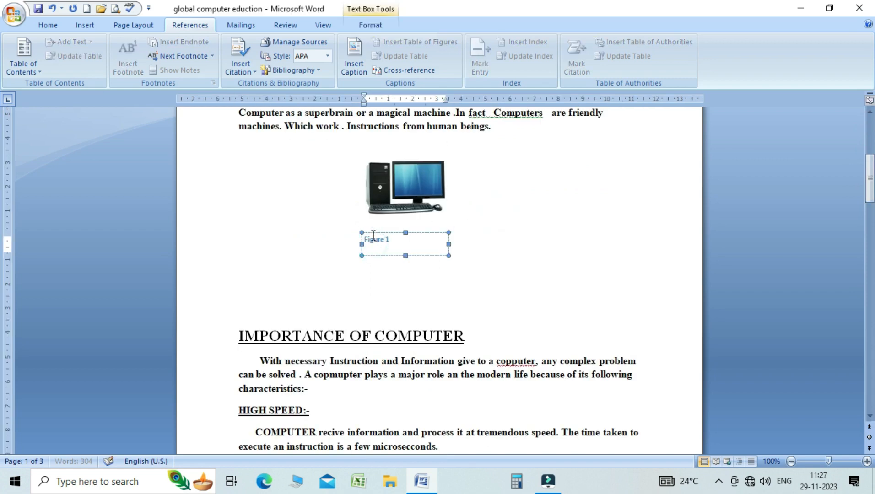
click(399, 233)
mouse_move(406, 231)
mouse_down()
mouse_move(422, 219)
mouse_move(388, 218)
mouse_move(407, 218)
mouse_up()
click(493, 261)
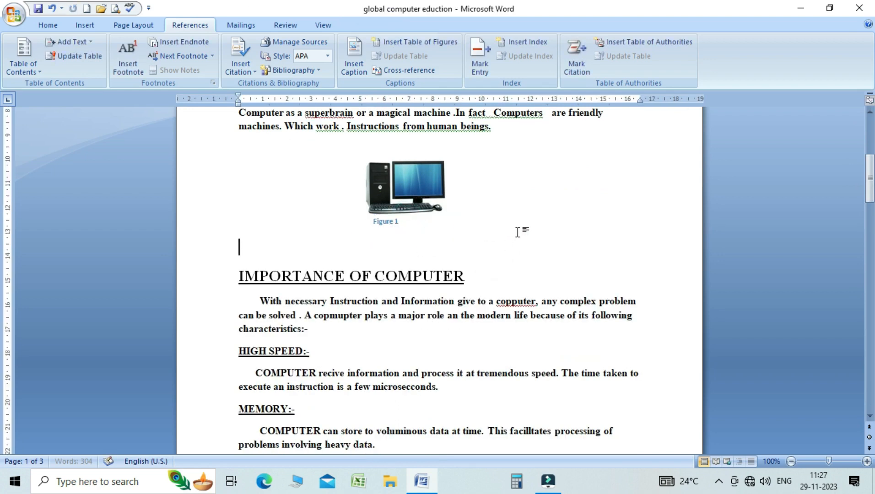
Center the Figure 1 caption text within its box.
click(386, 223)
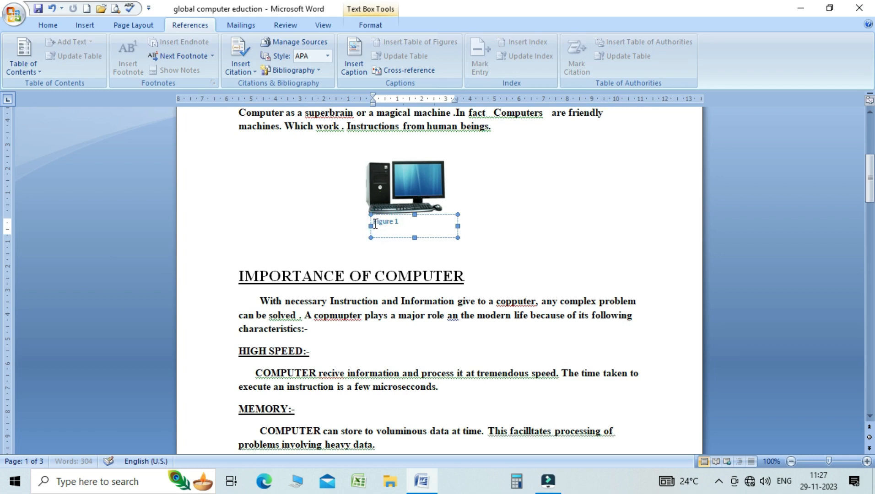
key(ctrl+e)
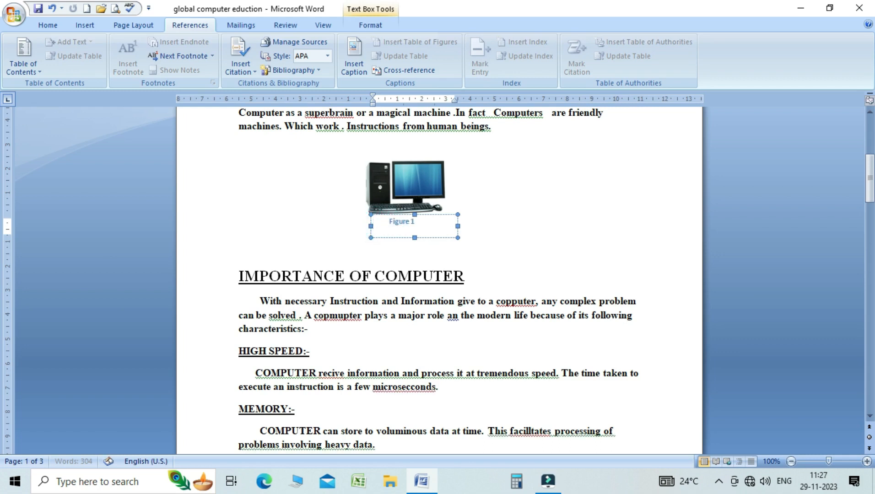
click(501, 215)
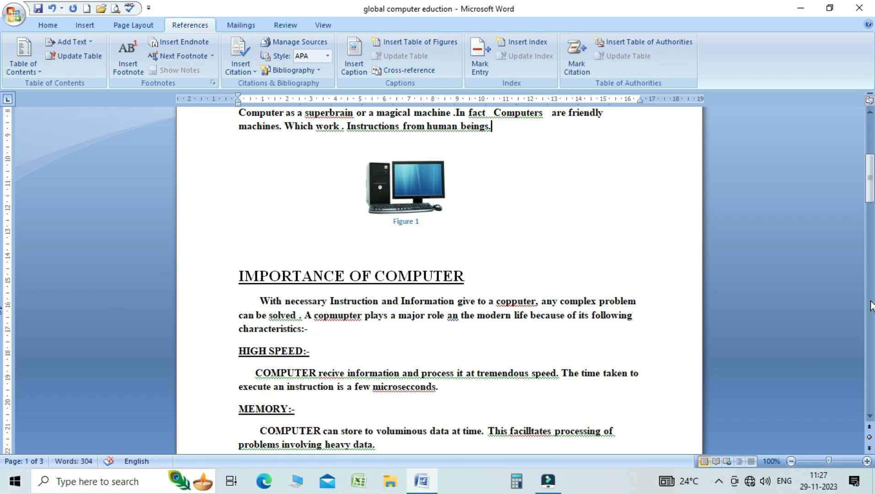
Add the caption "Figure 2" below the blue mouse picture and center its text.
drag(870, 178, 870, 279)
click(461, 228)
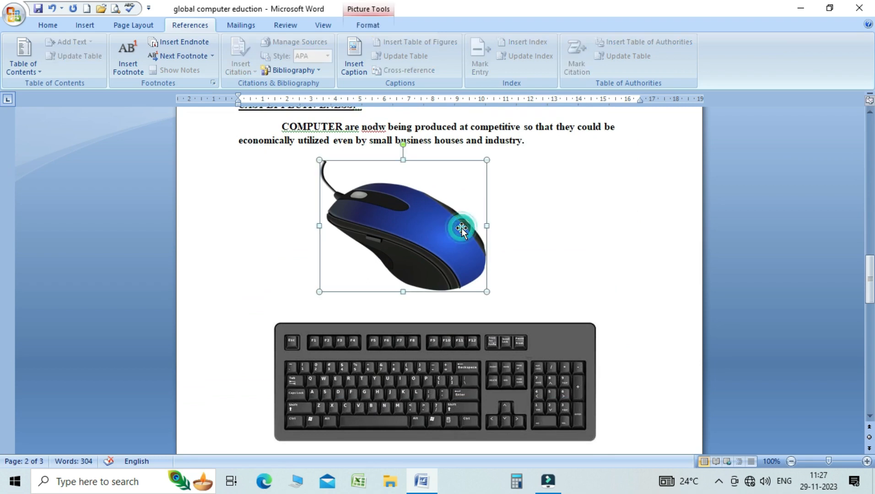
click(356, 63)
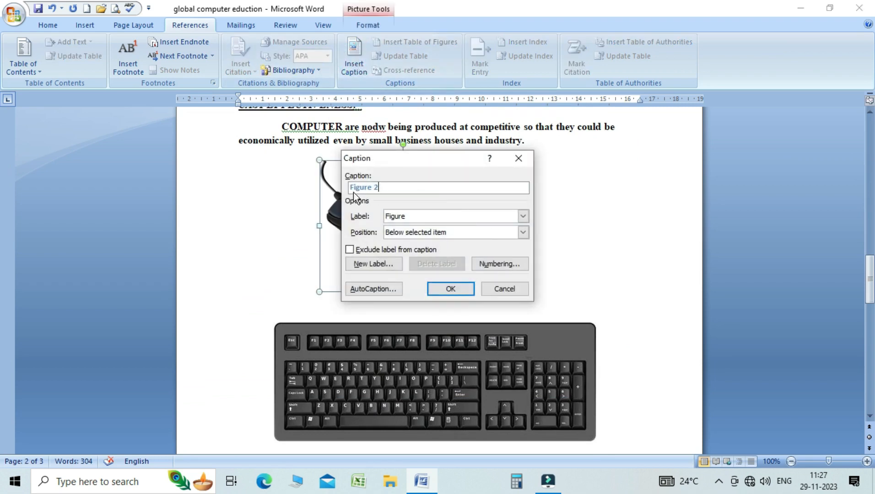
click(451, 289)
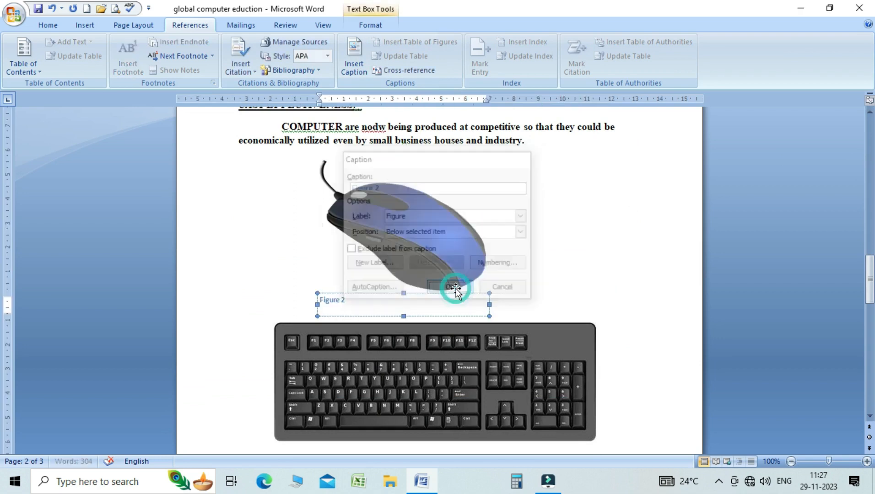
click(320, 300)
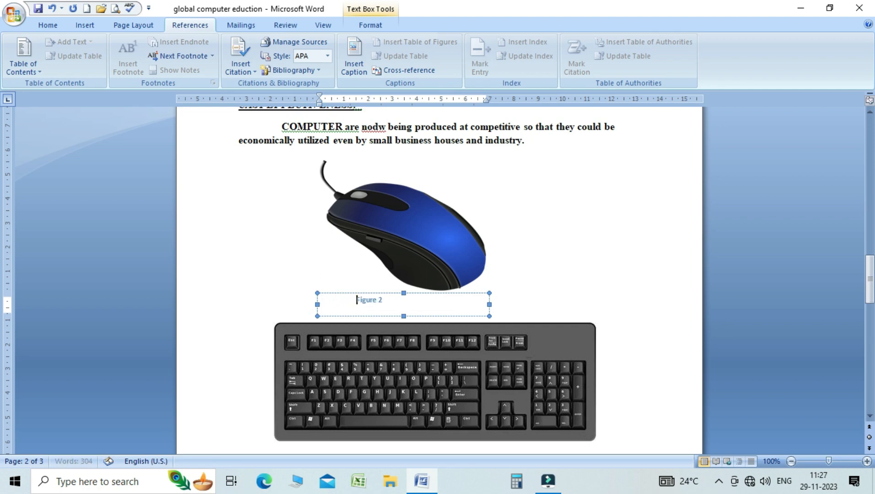
click(607, 266)
Add the caption "Figure 3" below the keyboard picture and center its text.
click(451, 370)
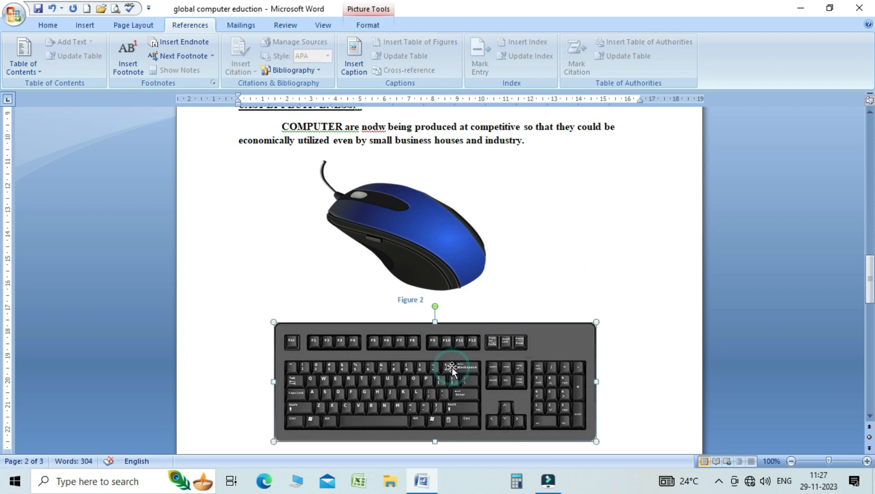
click(355, 64)
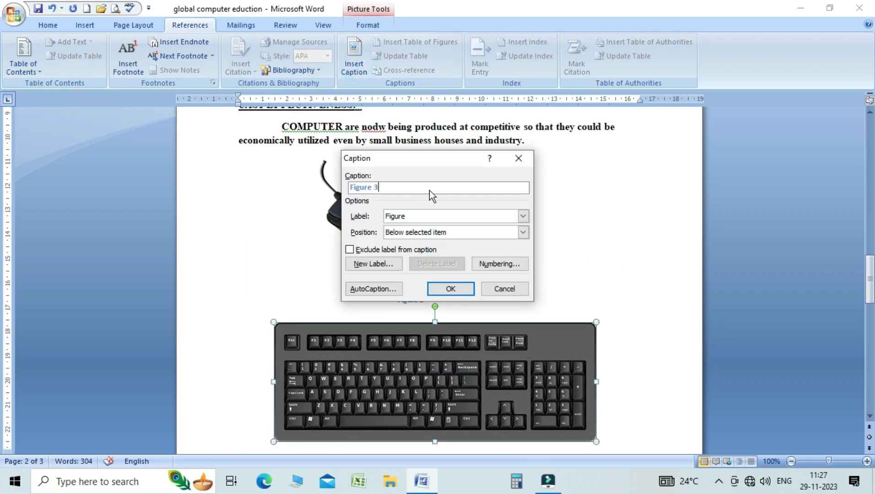
click(451, 289)
drag(869, 273, 870, 316)
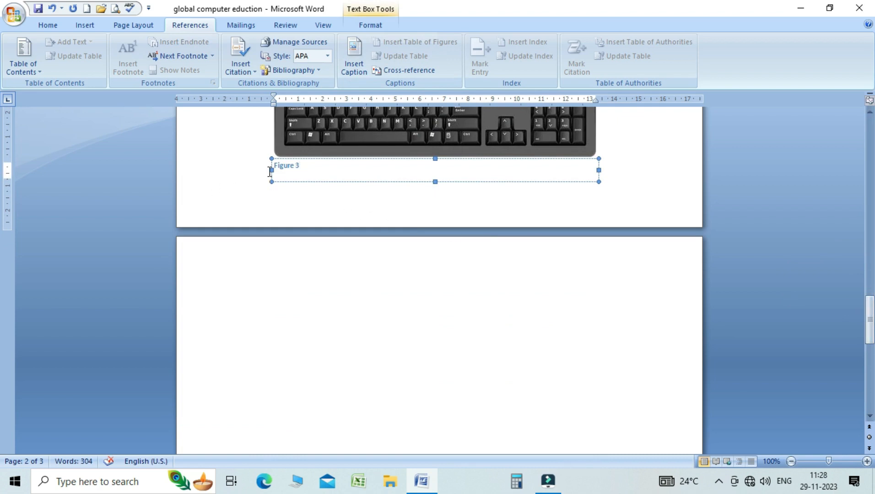
click(276, 166)
key(ctrl+e)
click(466, 280)
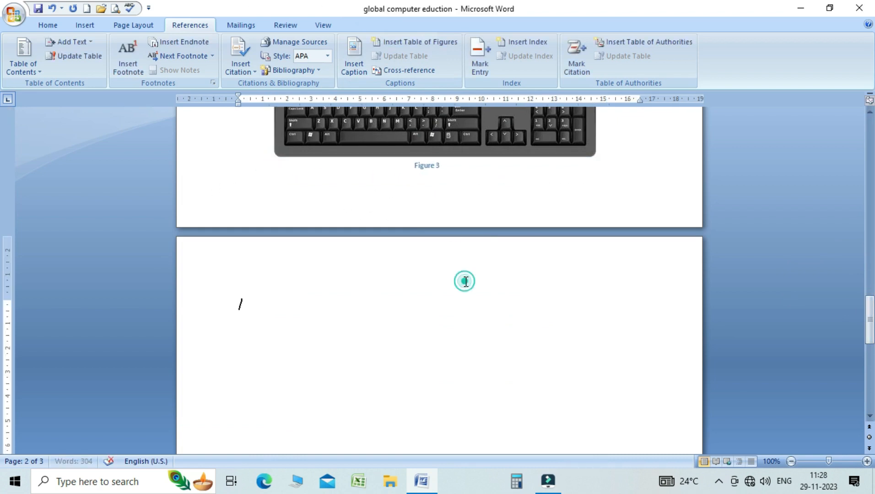
Delete the "Figure 1" caption text below the computer picture on page 1.
drag(869, 318, 868, 181)
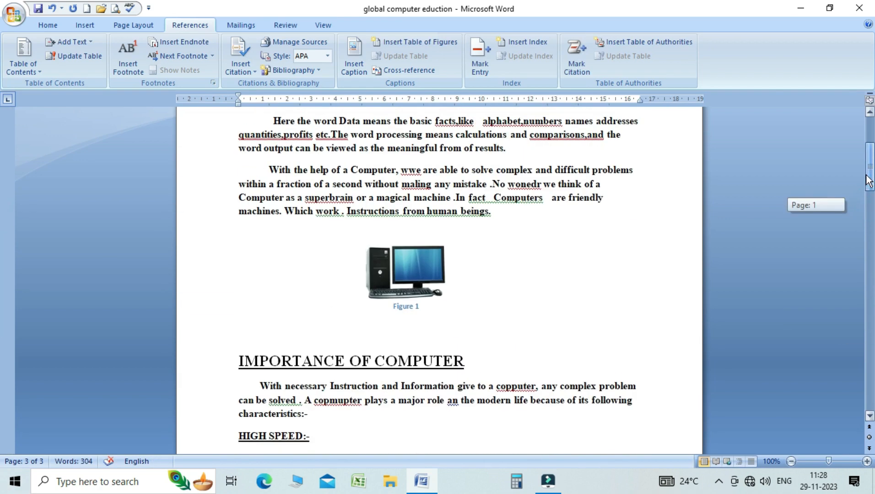
click(420, 308)
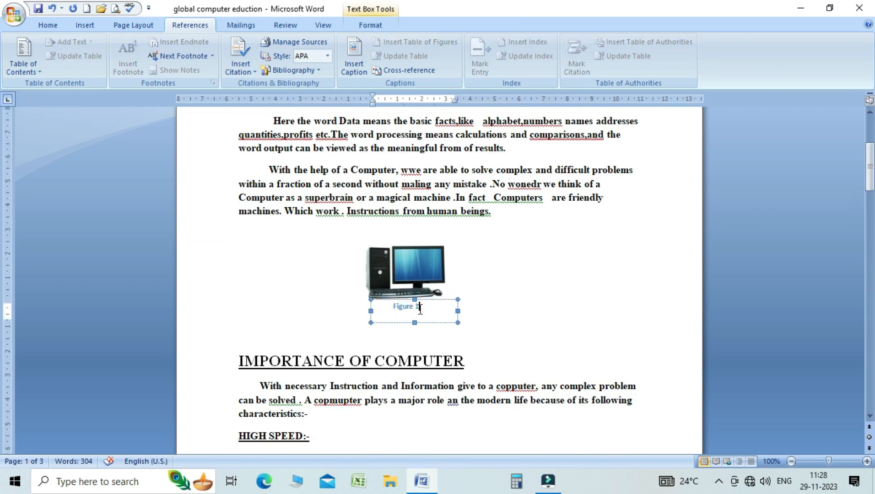
click(419, 278)
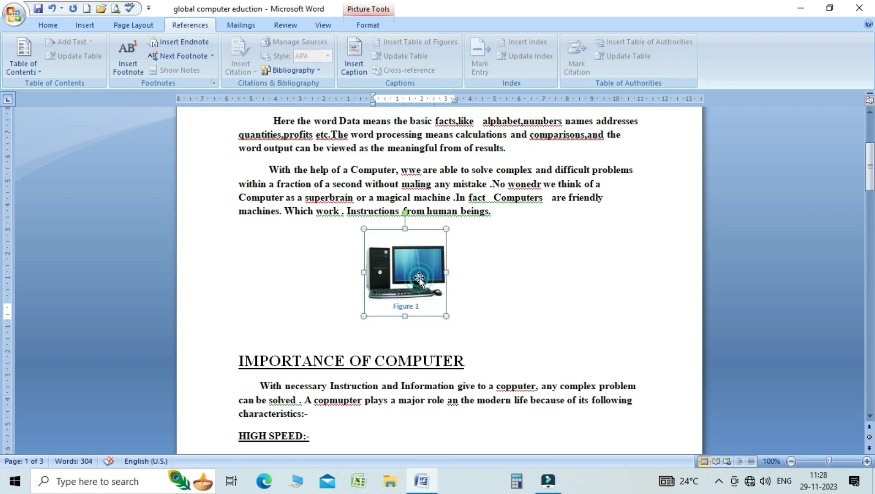
click(421, 308)
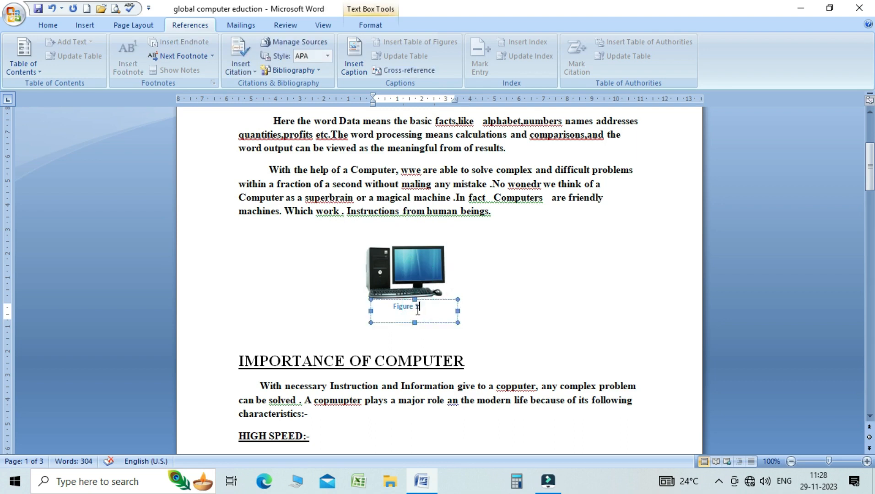
key(BackSpace)
key(BackSpace)
key(BackSpace)
key(BackSpace)
key(BackSpace)
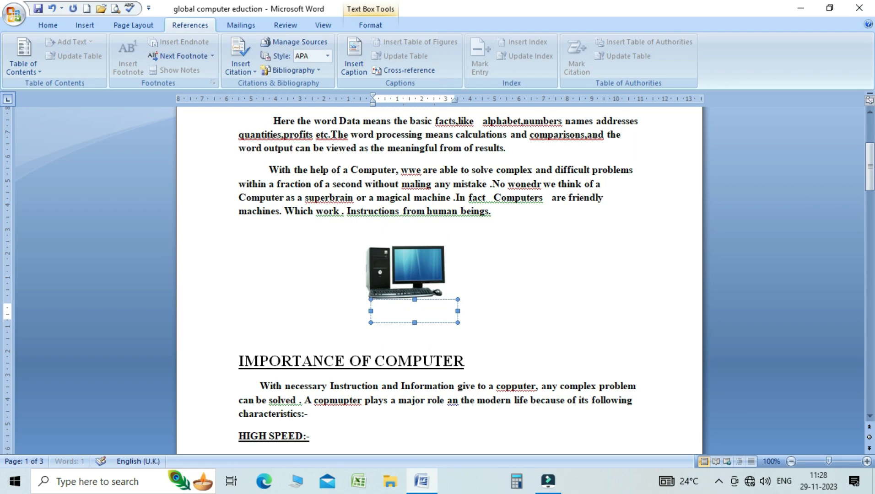
click(518, 273)
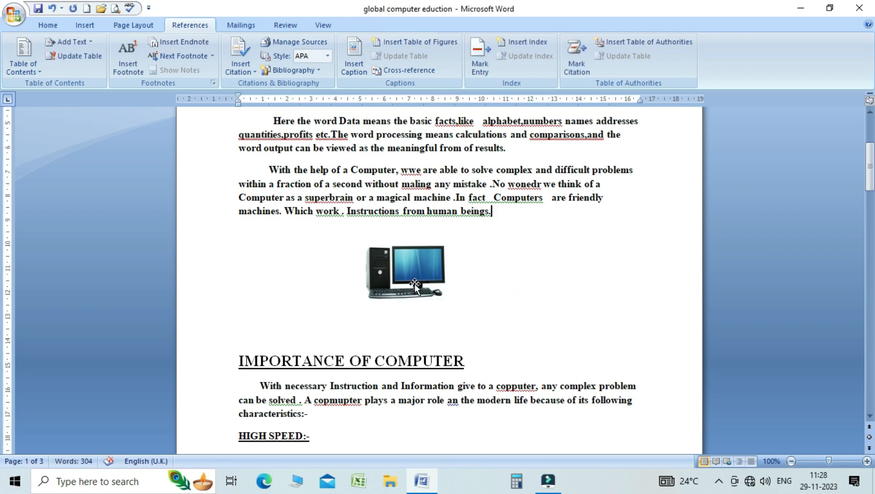
Create the caption label "COMPUTER FIGURE" and insert the caption "COMPUTER FIGURE 1" above the computer picture.
click(415, 284)
click(354, 60)
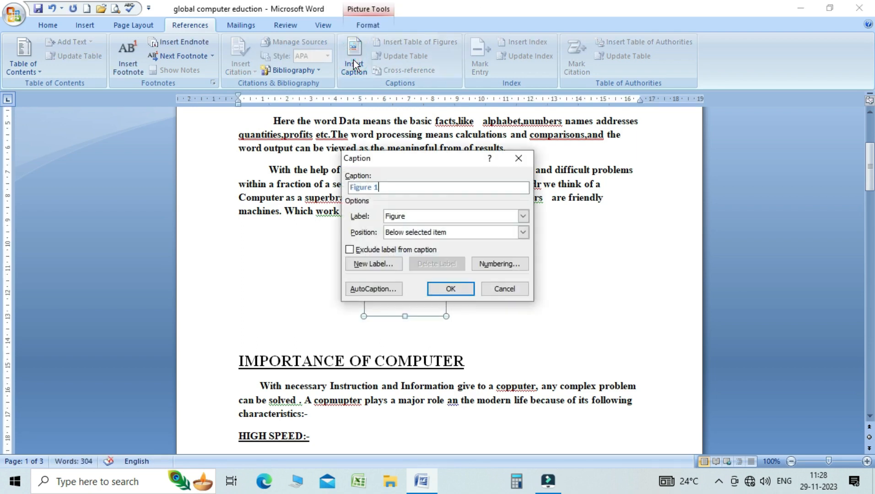
click(362, 265)
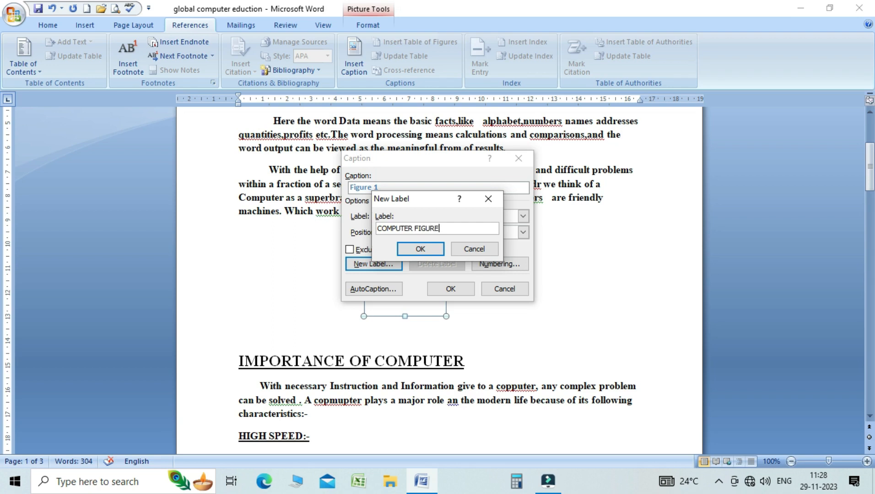
click(426, 251)
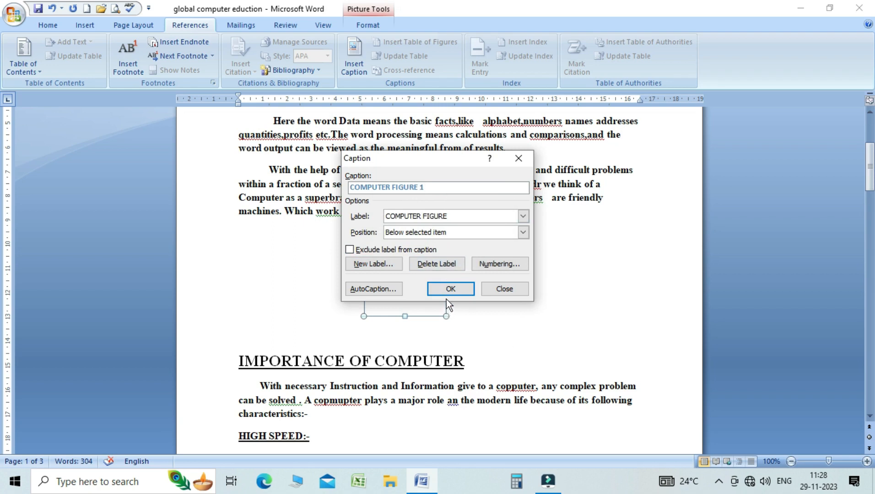
click(433, 233)
click(424, 242)
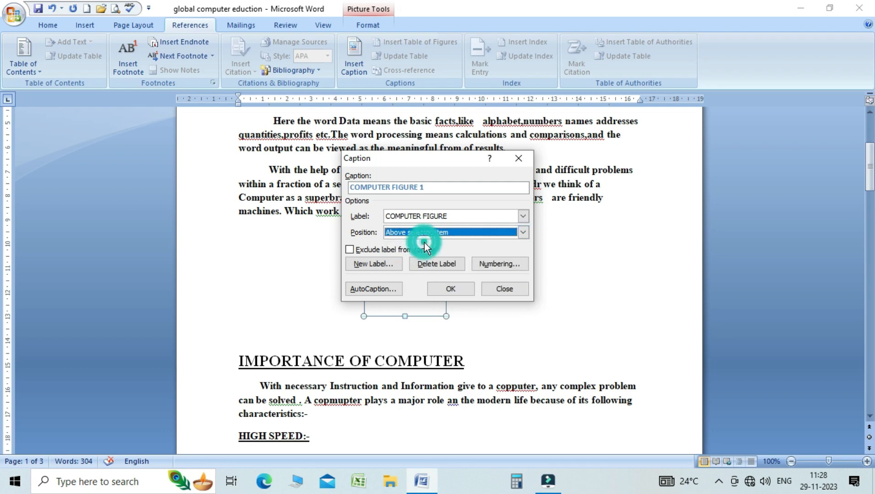
click(452, 289)
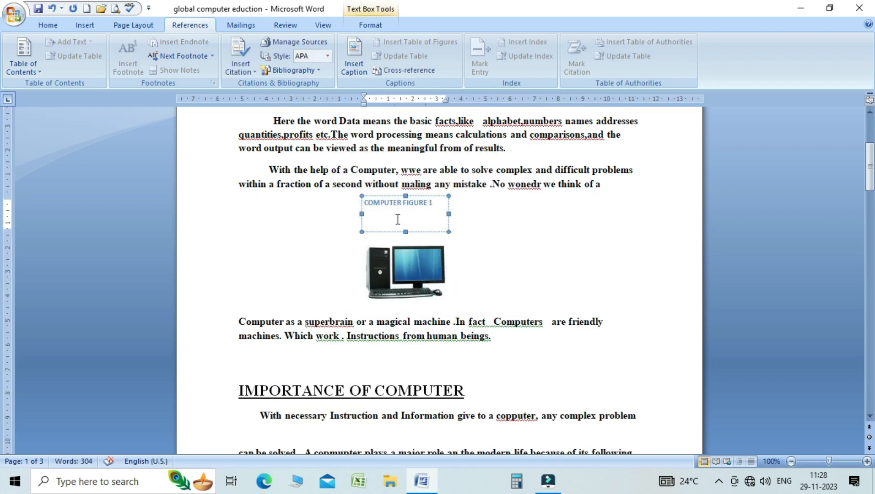
Center the COMPUTER FIGURE 1 caption text within its box.
click(368, 203)
key(BackSpace)
key(BackSpace)
key(BackSpace)
key(BackSpace)
click(365, 203)
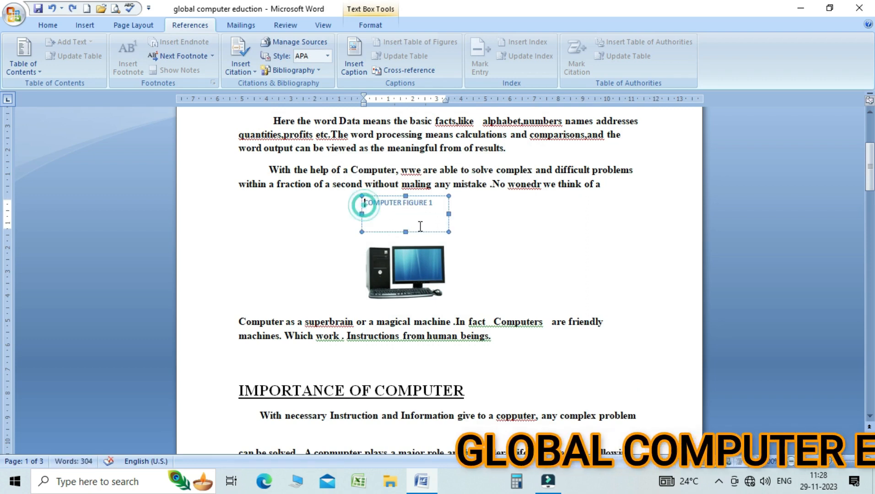
click(524, 236)
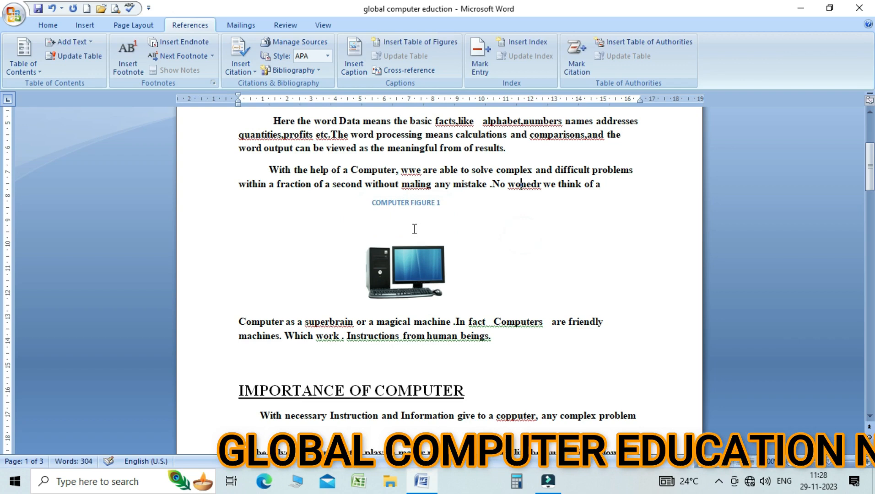
Shrink the COMPUTER FIGURE 1 caption box from its upper edge so the caption sits closer to the computer picture.
click(404, 200)
drag(404, 198, 405, 219)
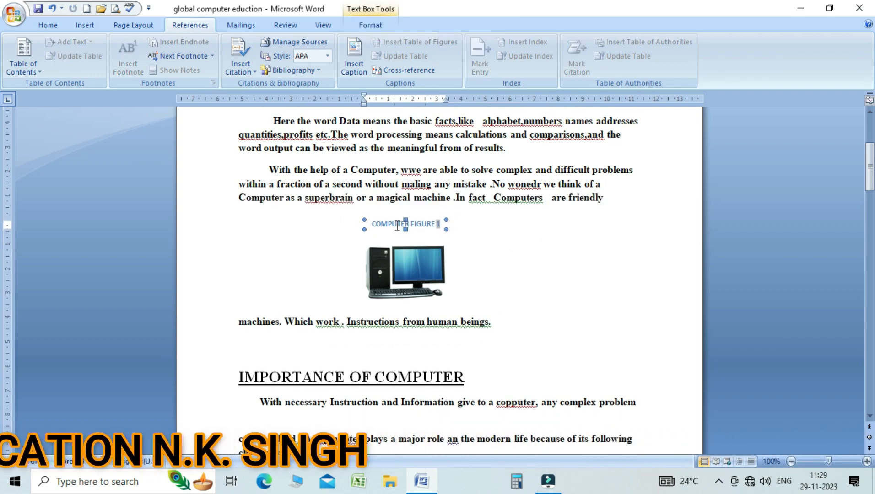
click(350, 225)
click(383, 224)
click(580, 262)
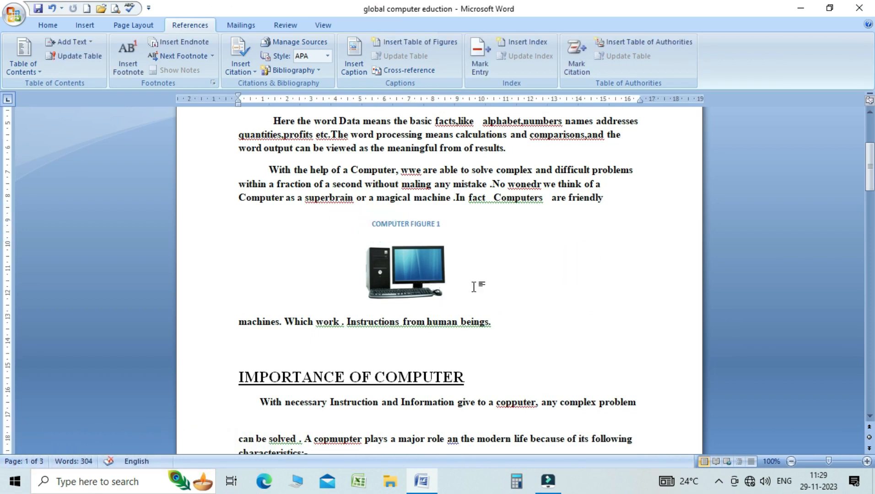
Insert the caption "COMPUTER FIGURE 2" below the blue mouse picture.
drag(869, 174, 869, 268)
click(405, 413)
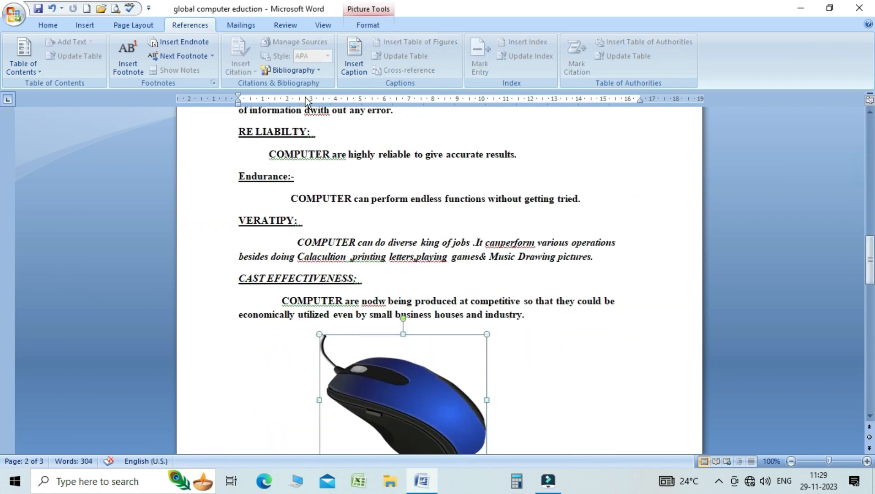
click(347, 68)
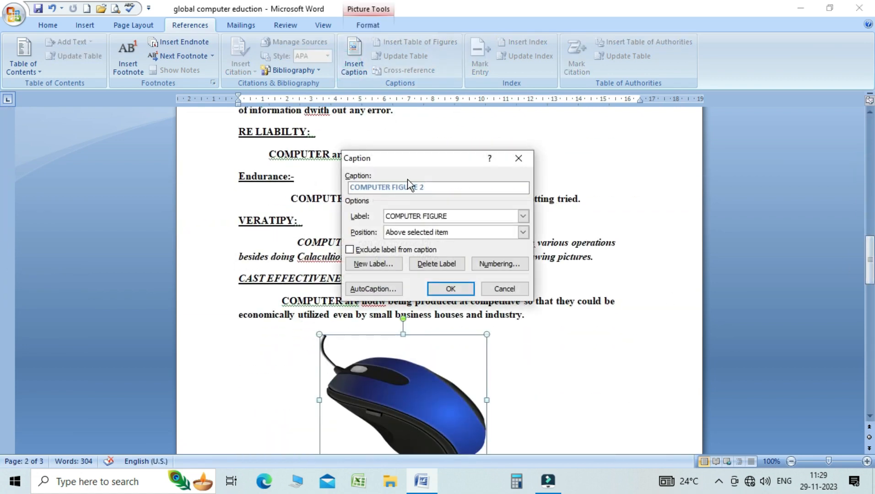
click(425, 232)
click(425, 252)
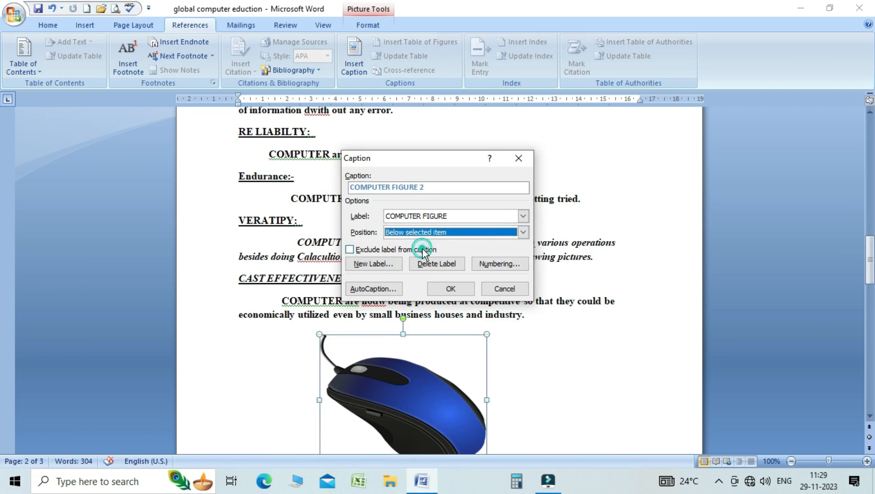
click(447, 289)
Insert the caption "COMPUTER FIGURE 3" below the keyboard picture.
drag(870, 260, 870, 293)
click(461, 314)
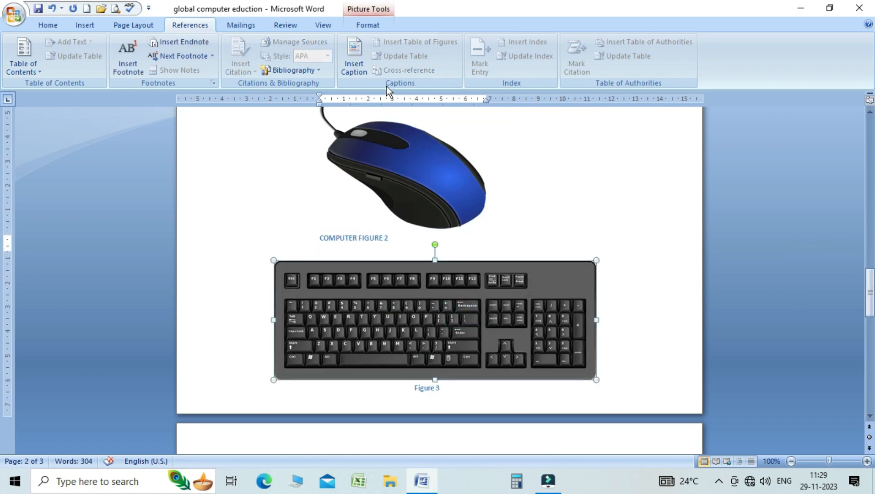
click(355, 68)
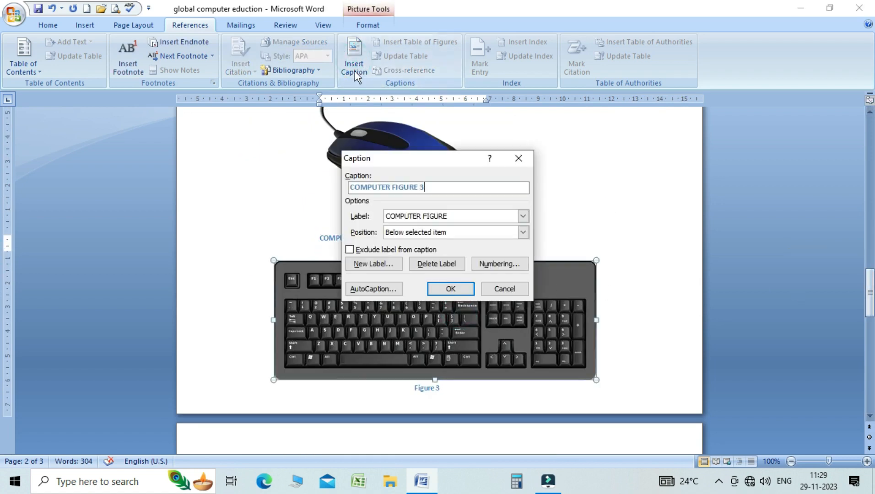
click(443, 284)
Center the COMPUTER FIGURE 2 caption text beneath the mouse picture.
mouse_move(869, 301)
mouse_down()
mouse_move(870, 284)
mouse_move(869, 295)
mouse_up()
click(447, 251)
click(427, 352)
click(387, 289)
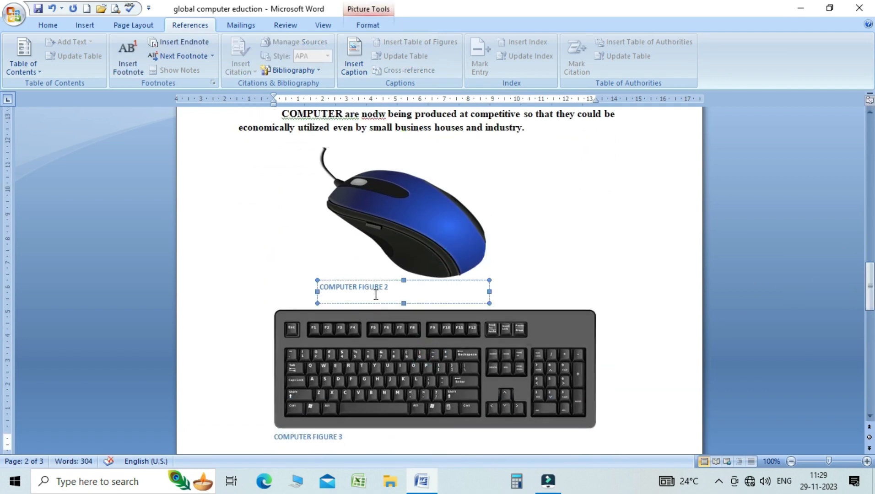
click(318, 286)
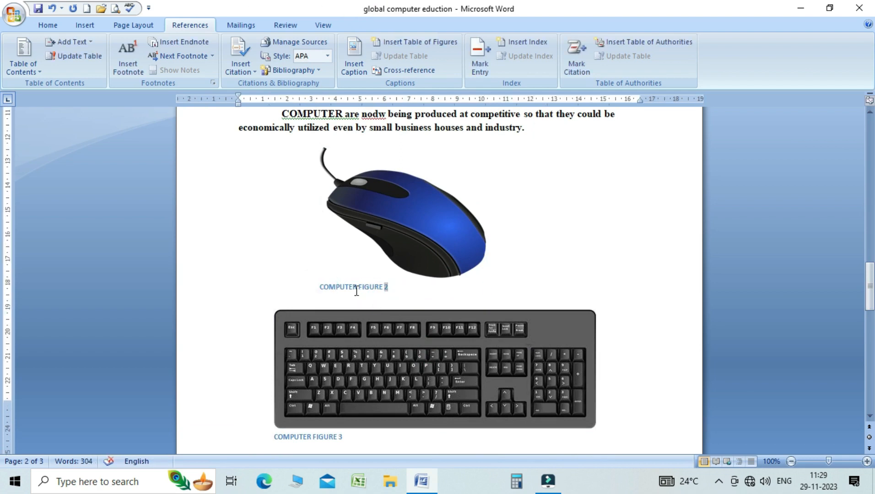
click(366, 290)
click(324, 286)
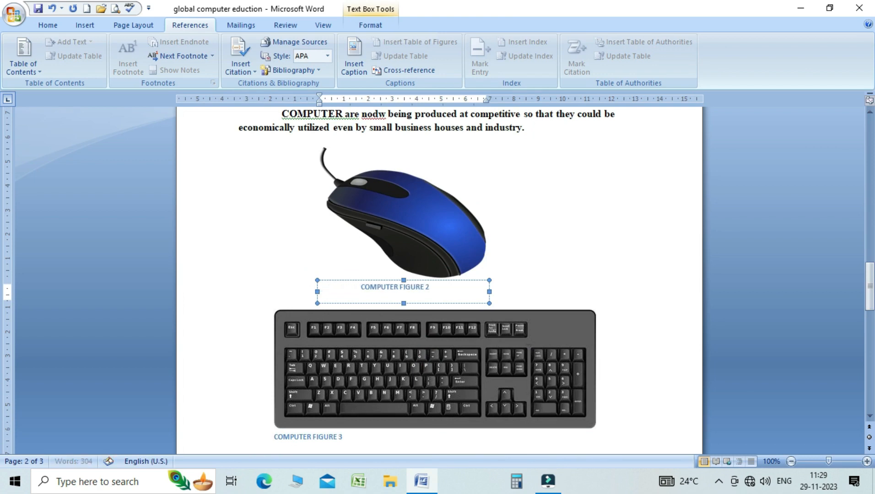
click(563, 266)
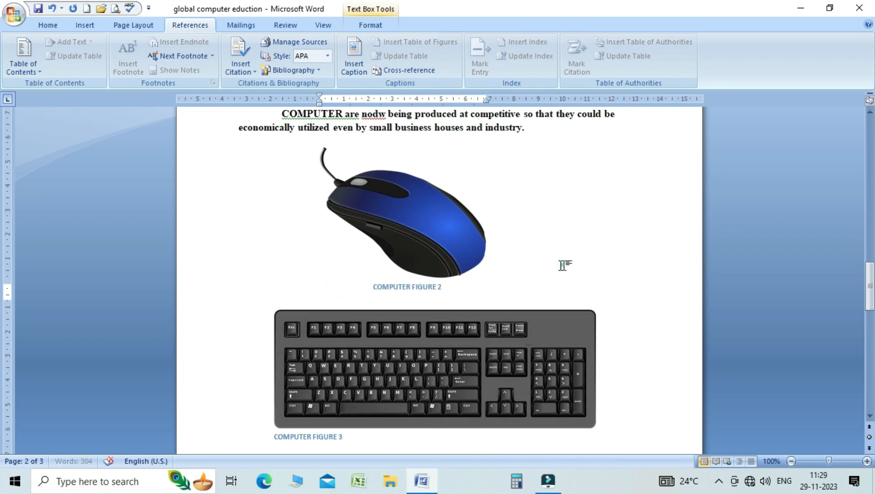
drag(869, 302, 869, 206)
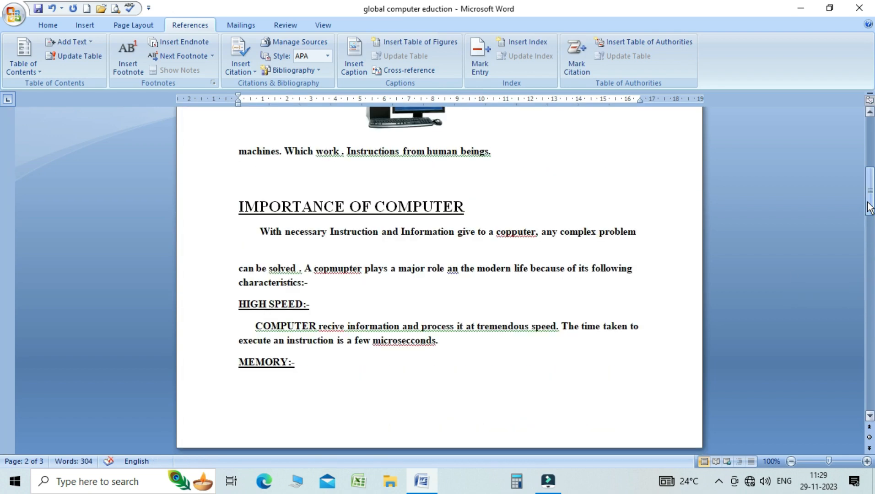
click(428, 133)
click(353, 60)
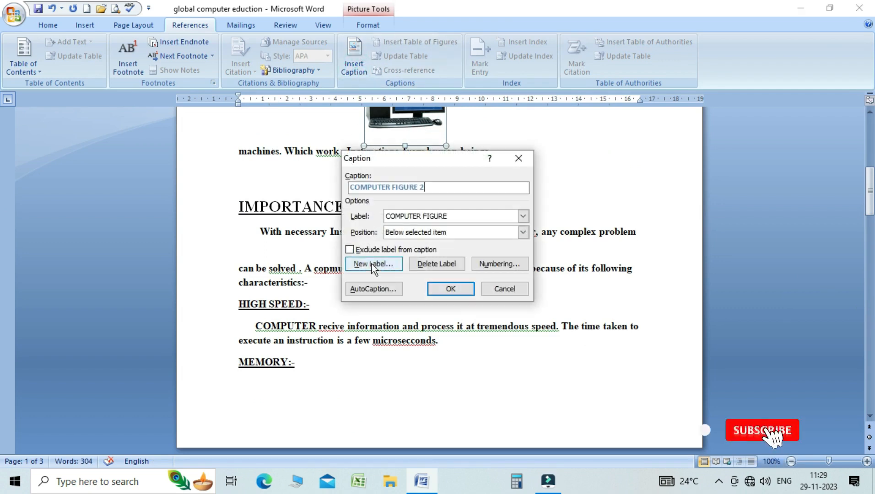
click(491, 289)
Insert a table with nine columns and three rows on the empty third page.
drag(871, 193, 872, 344)
click(340, 206)
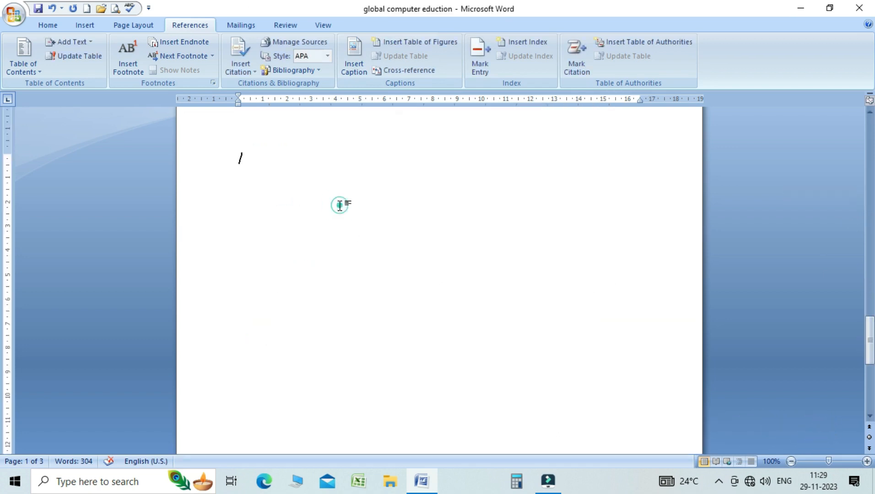
click(81, 27)
click(102, 71)
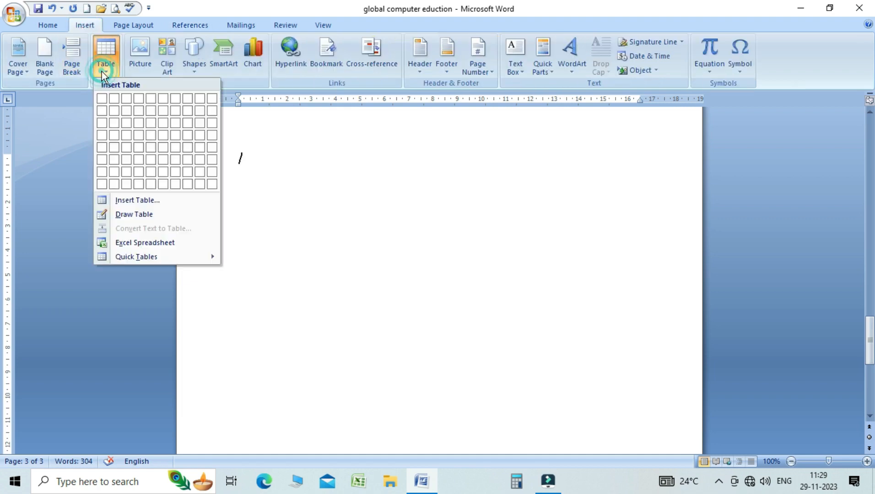
click(199, 124)
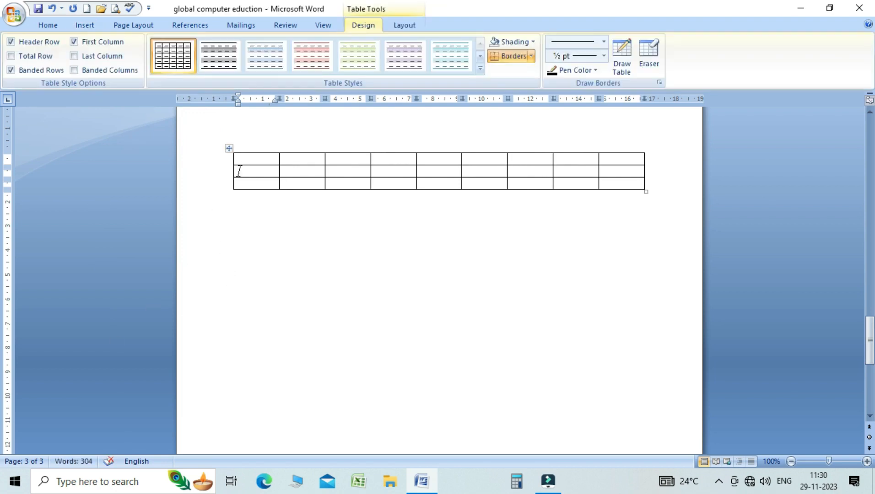
Insert the caption "Table 1" above the table on the third page, using the Table label.
click(226, 147)
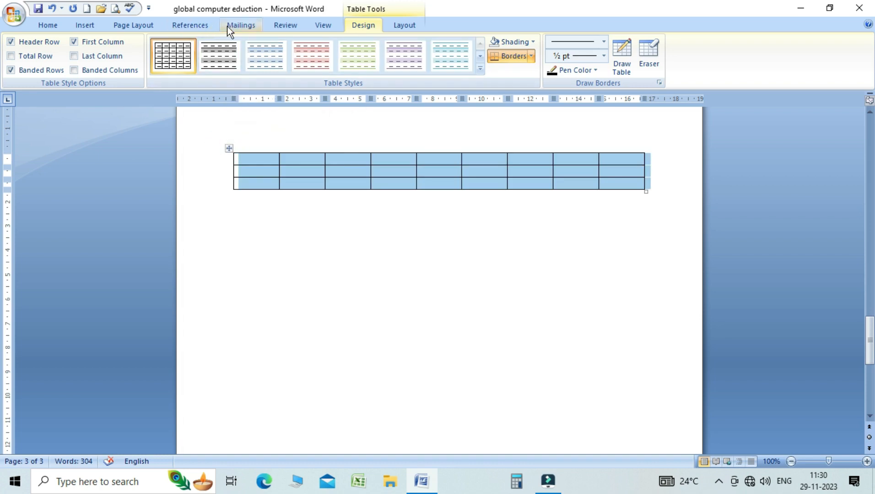
click(201, 26)
click(349, 69)
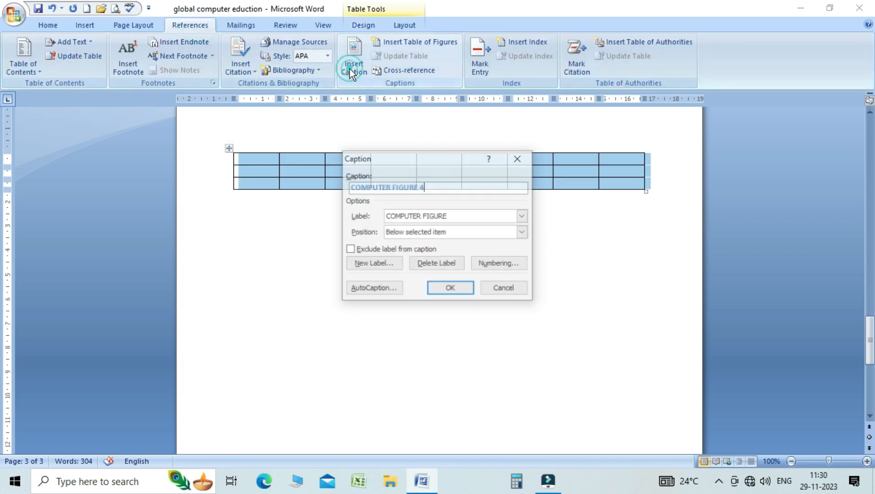
click(431, 217)
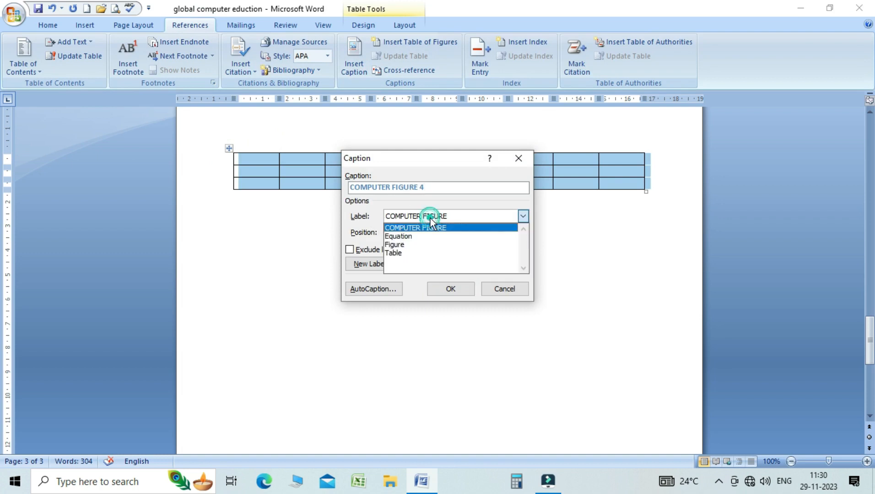
click(406, 252)
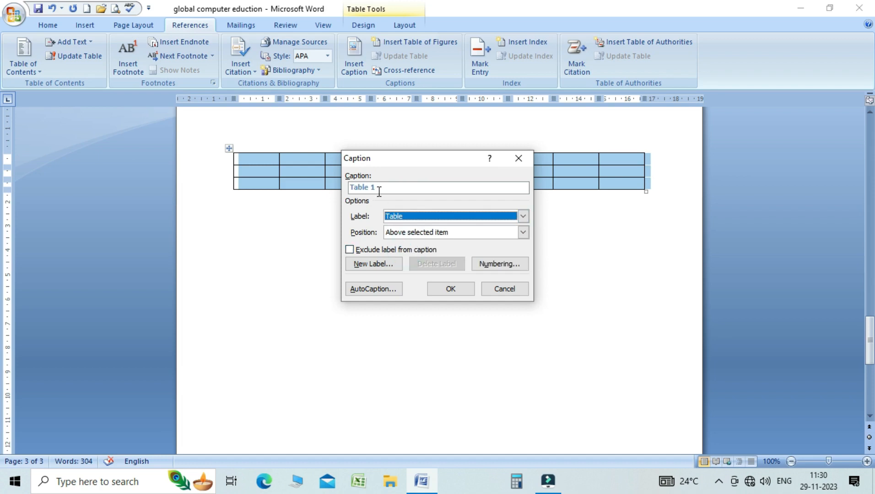
click(427, 232)
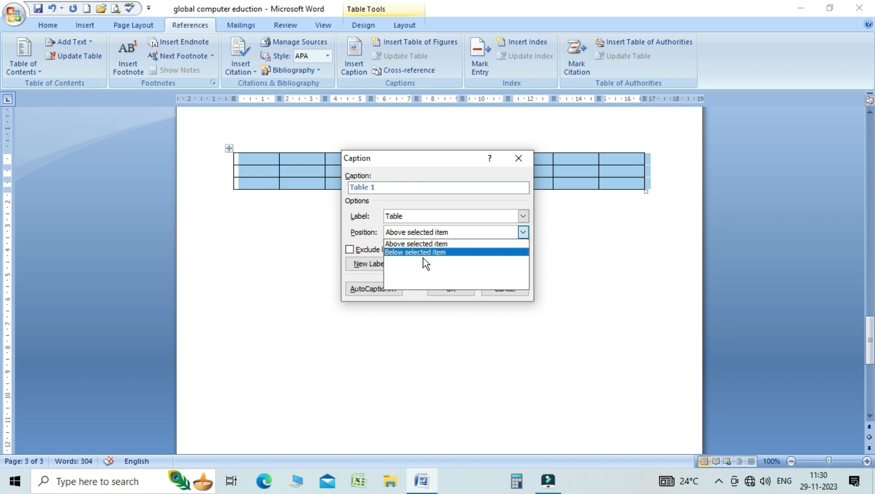
click(421, 244)
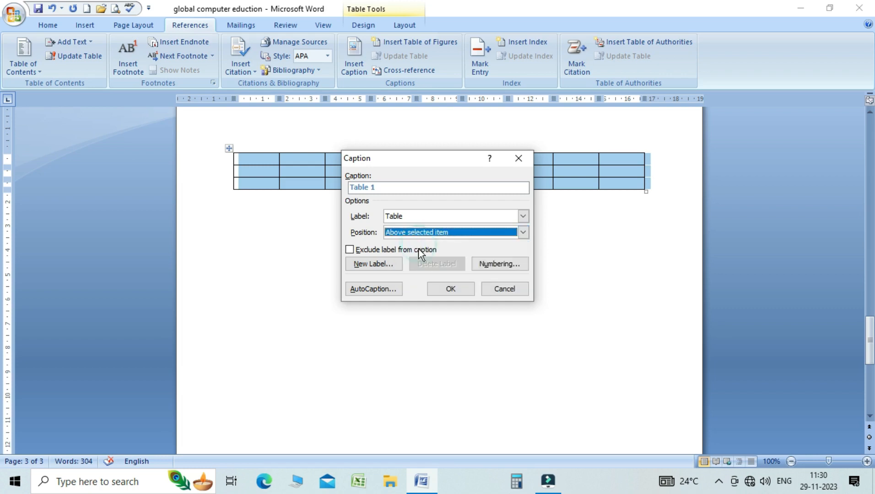
click(442, 289)
Add four blank lines below the captioned table.
click(333, 270)
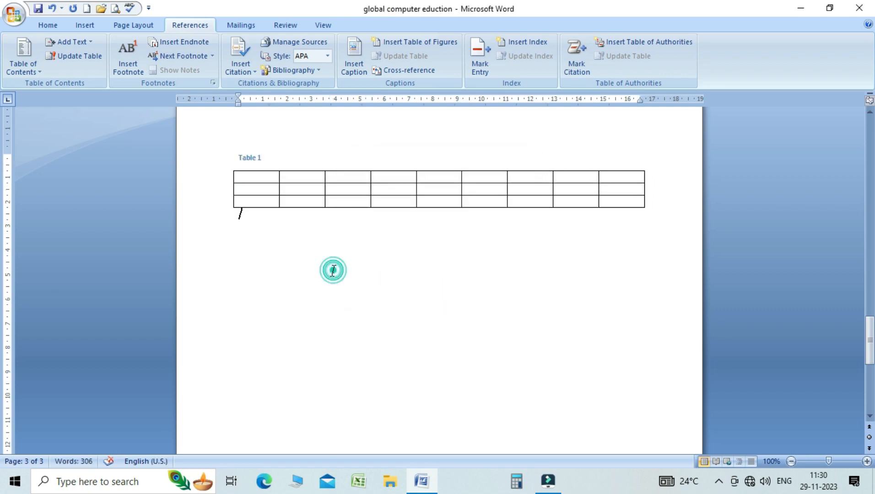
key(Return)
key(Return)
key(Return)
key(Return)
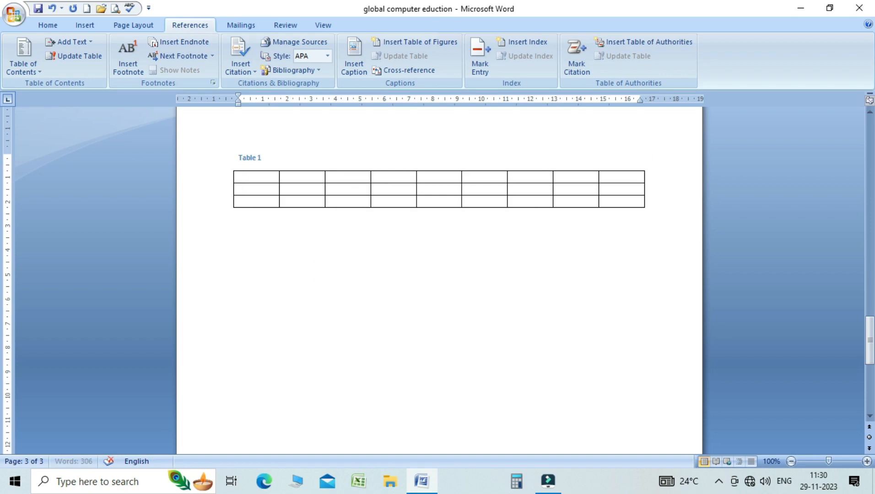
Center the Table 1 caption above the table.
click(272, 161)
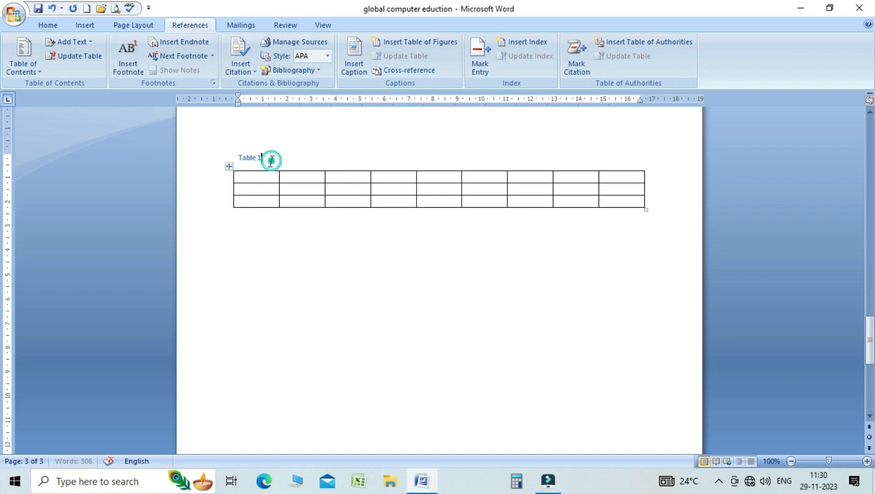
click(238, 160)
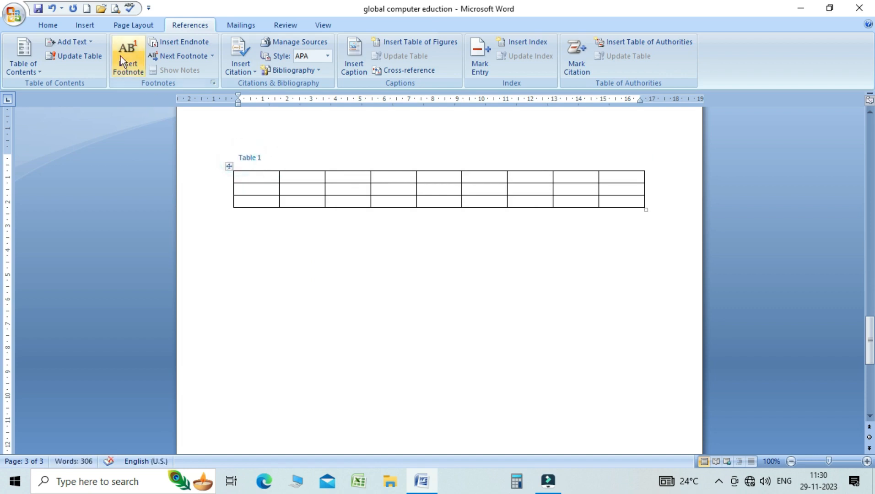
click(55, 26)
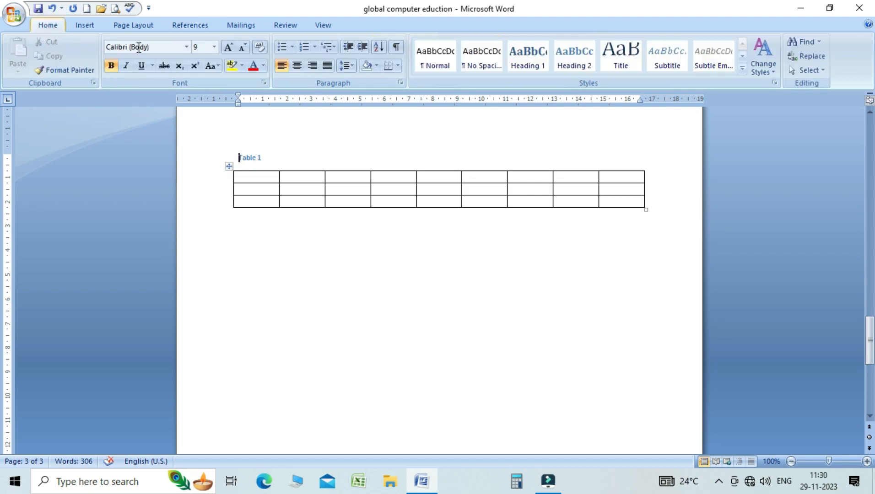
click(298, 66)
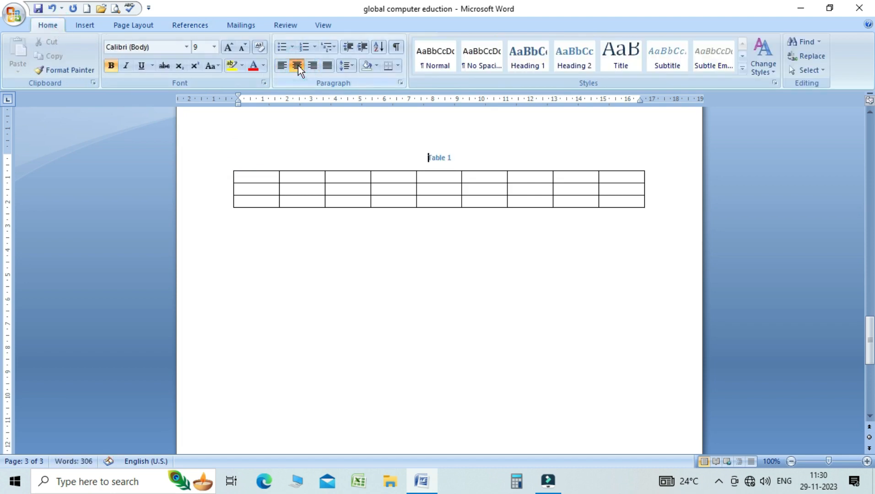
Insert the built-in Binomial Theorem equation in the blank space below the table.
click(204, 29)
click(300, 312)
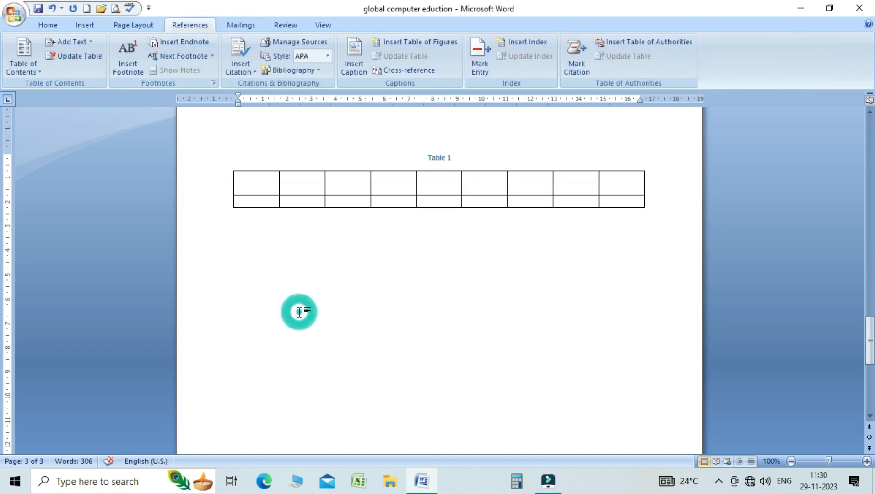
click(95, 23)
click(719, 65)
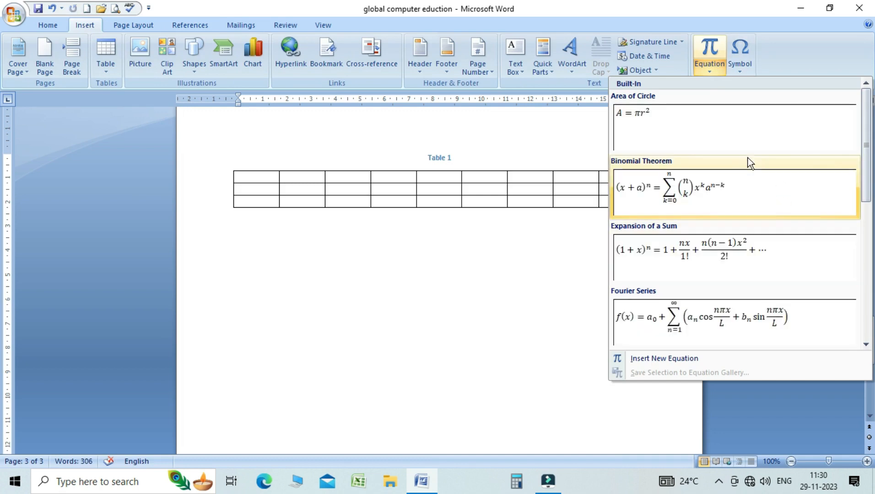
click(671, 204)
click(583, 305)
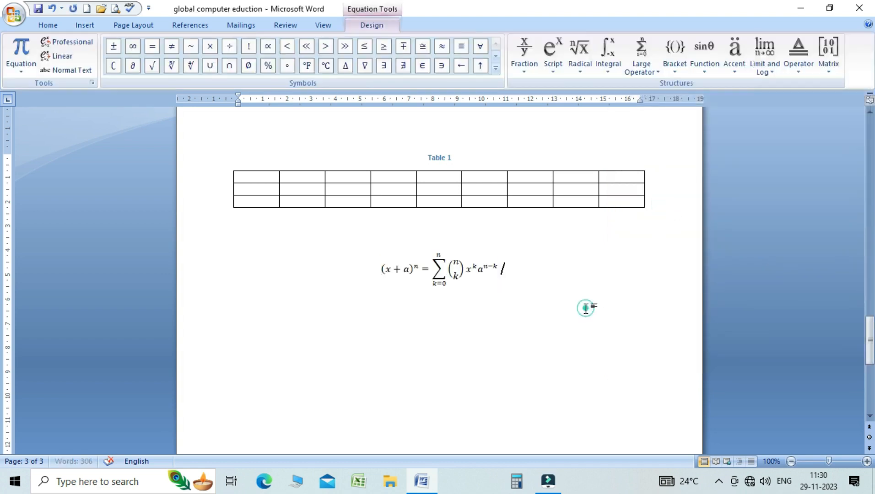
Insert the caption "Equation 1" above the whole binomial equation, using the Equation label.
click(452, 285)
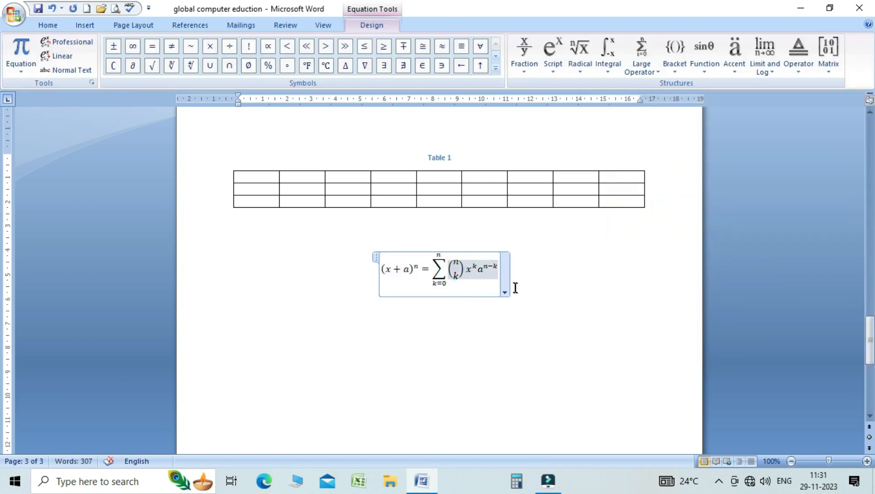
click(189, 26)
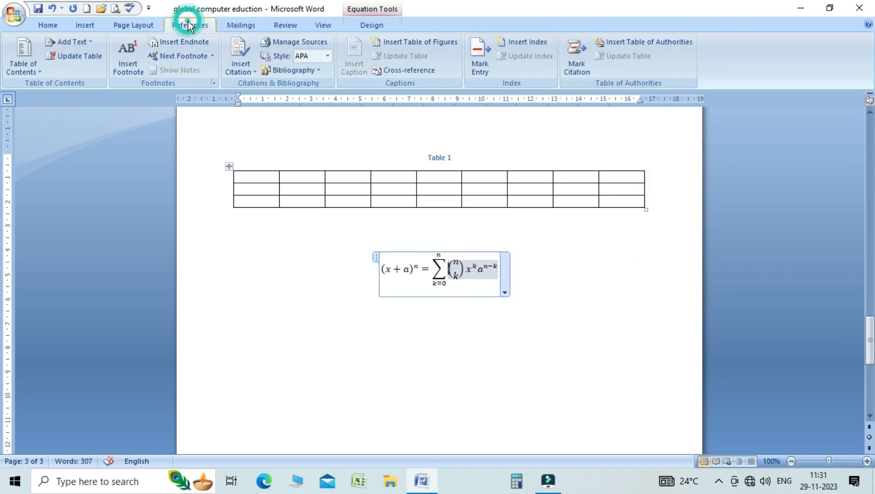
click(466, 334)
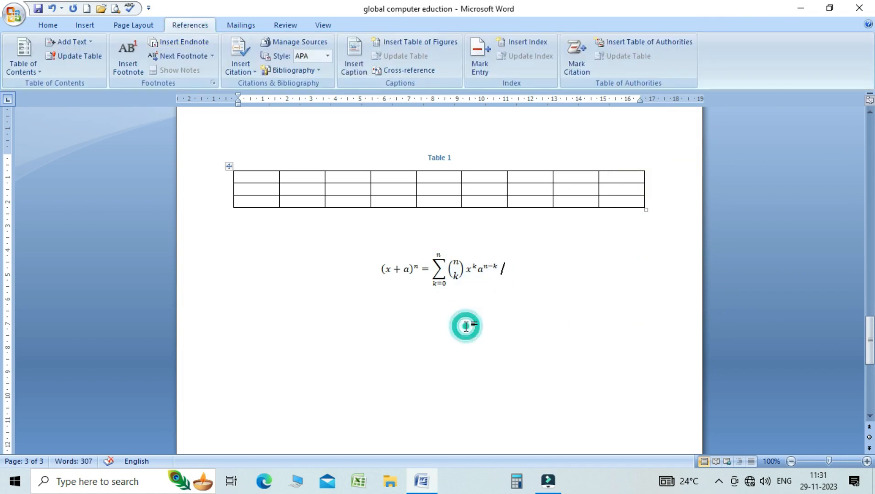
drag(352, 259, 564, 303)
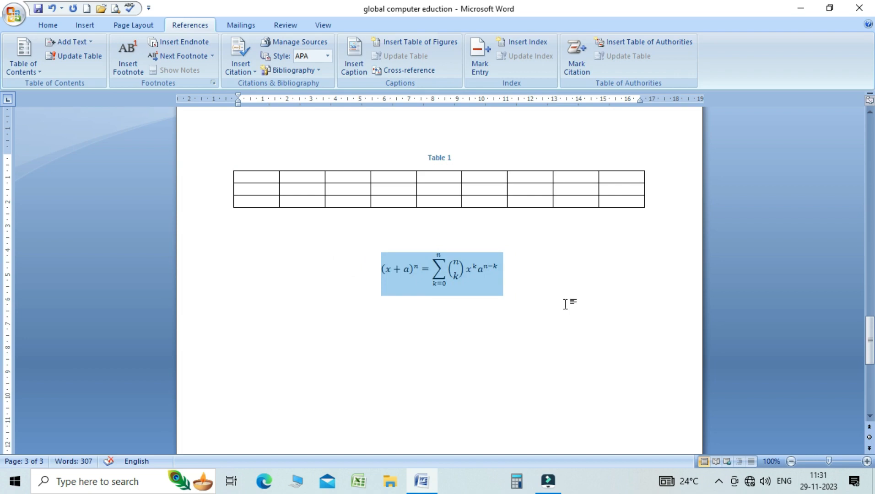
click(354, 68)
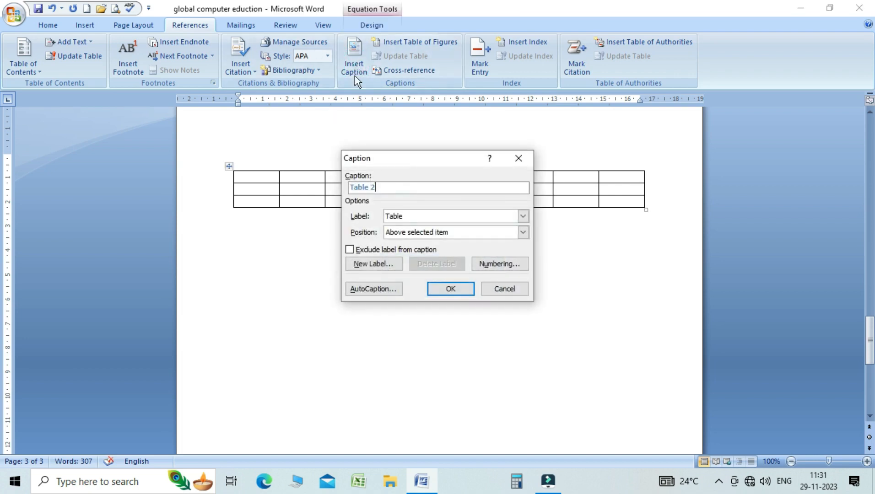
click(402, 216)
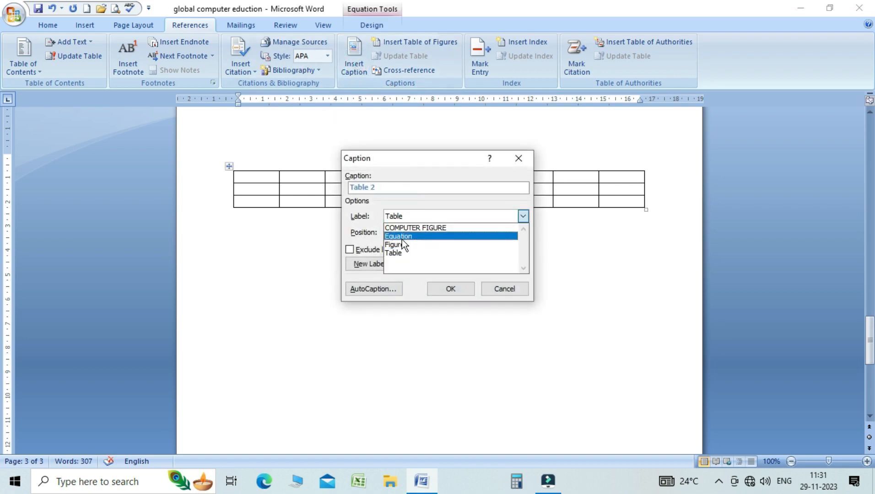
click(401, 237)
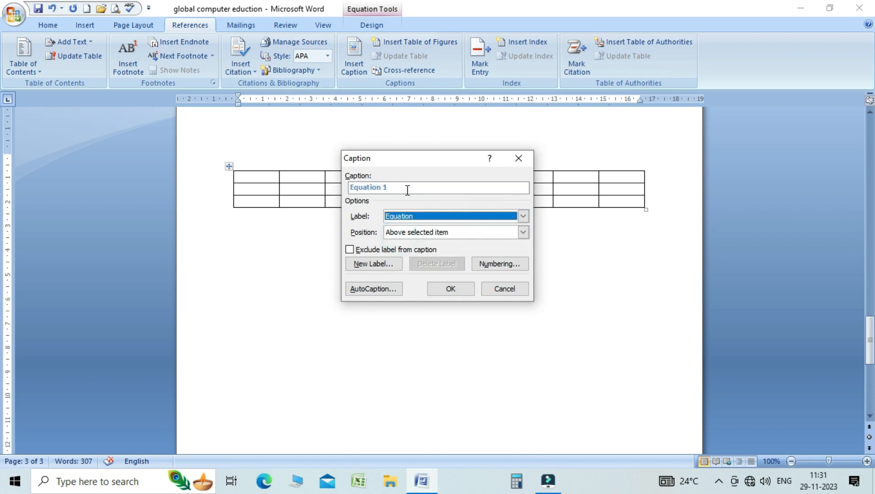
click(451, 289)
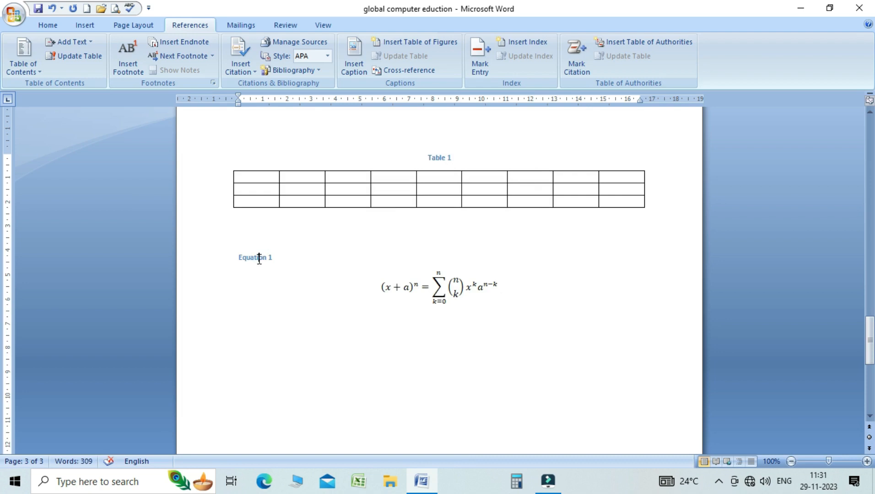
Center the Equation 1 caption above the binomial equation.
click(53, 26)
click(250, 258)
click(297, 65)
click(482, 308)
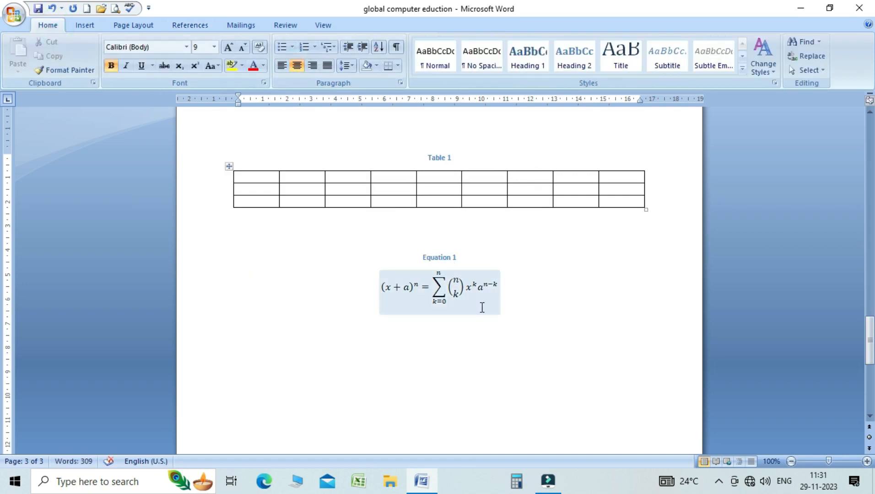
click(560, 302)
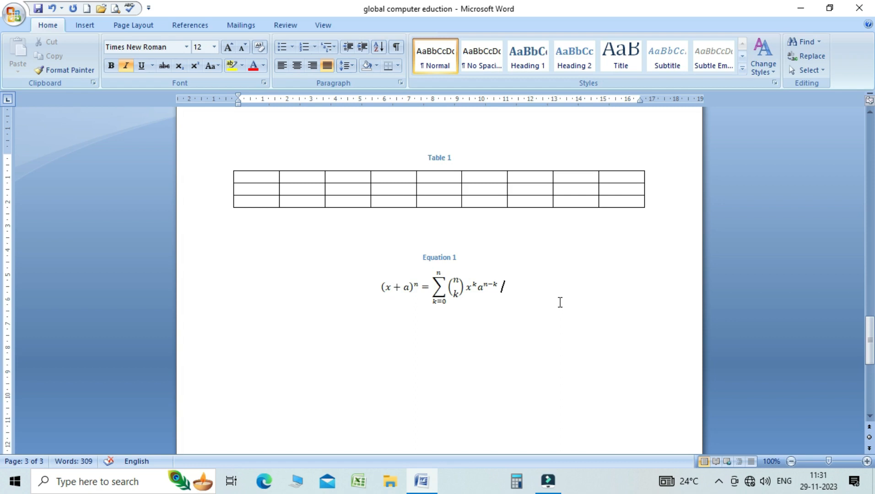
Select the computer picture on the first page, delete the custom COMPUTER FIGURE label in its caption settings, and check the remaining labels.
drag(870, 350, 870, 263)
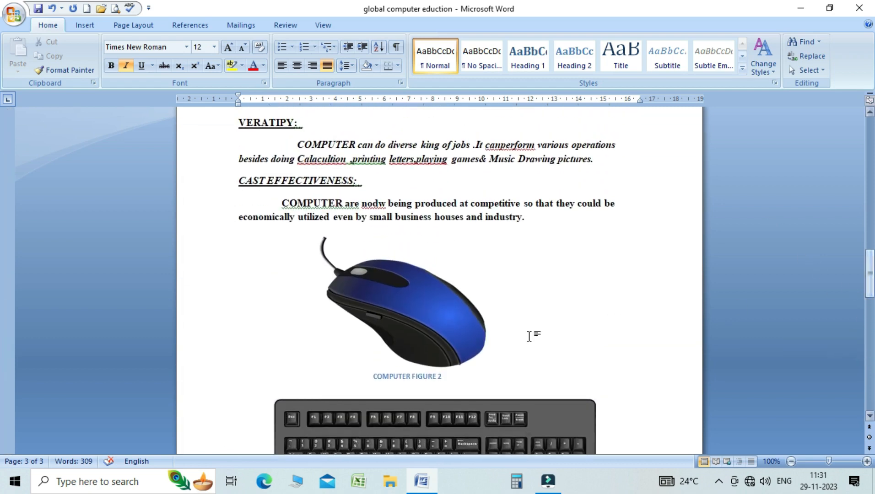
click(443, 352)
click(517, 360)
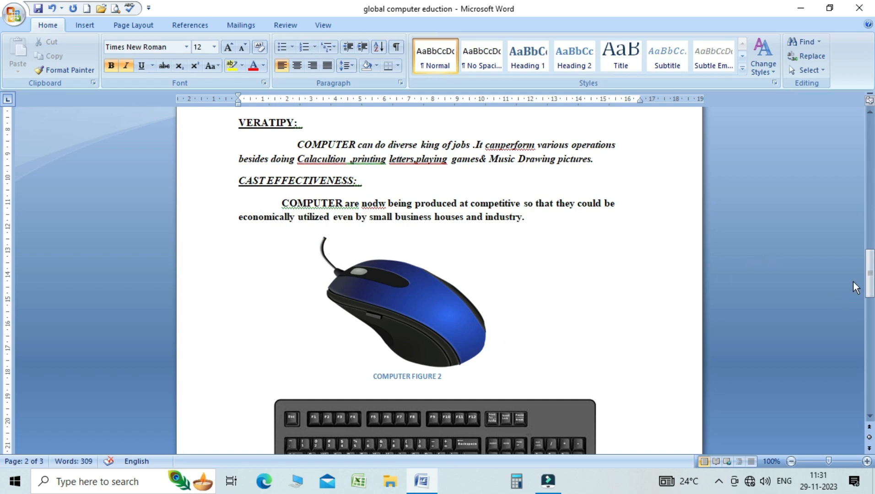
drag(872, 282, 872, 164)
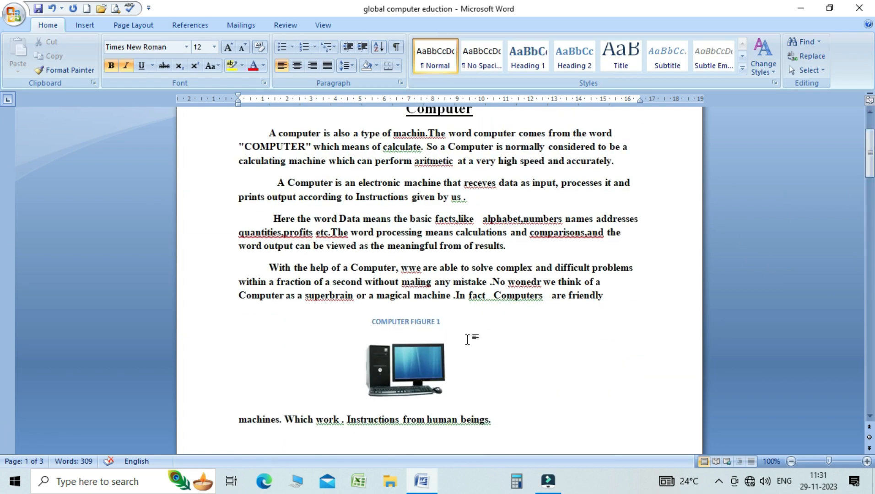
click(412, 358)
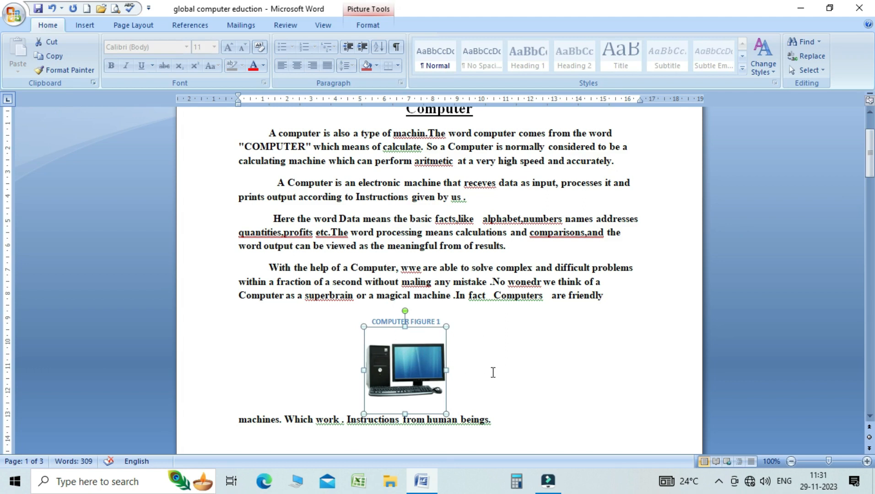
click(182, 26)
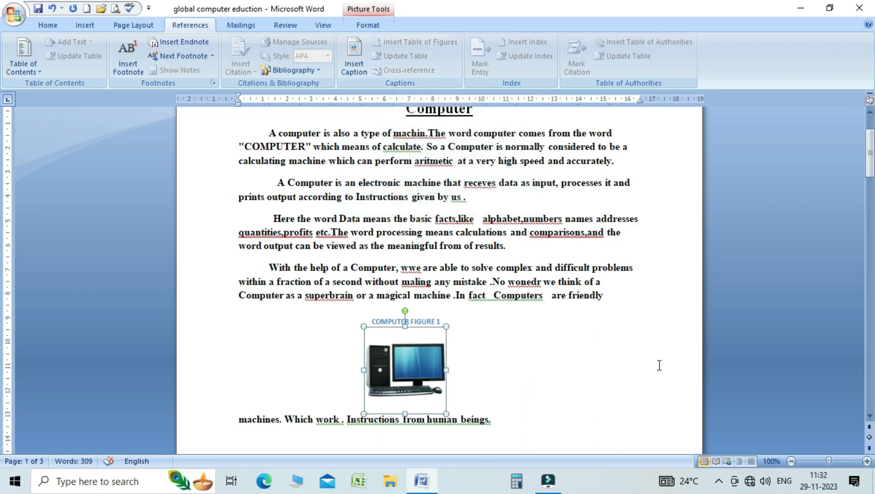
drag(870, 168, 870, 190)
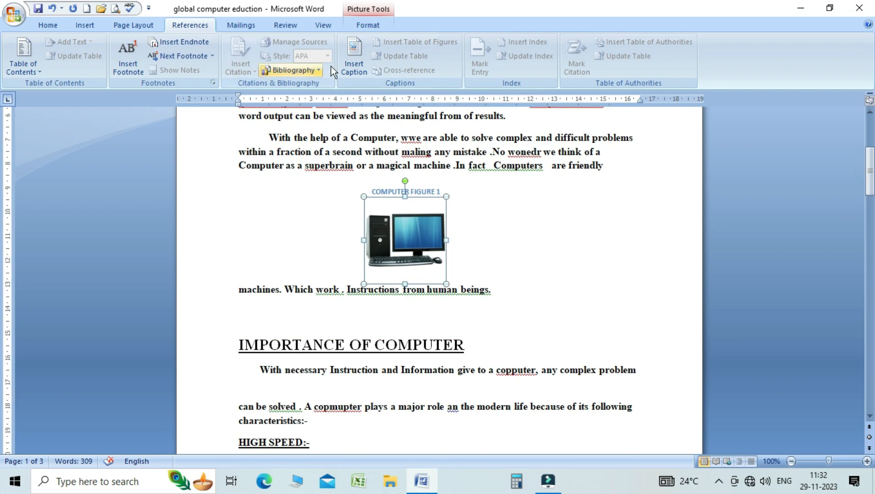
click(356, 55)
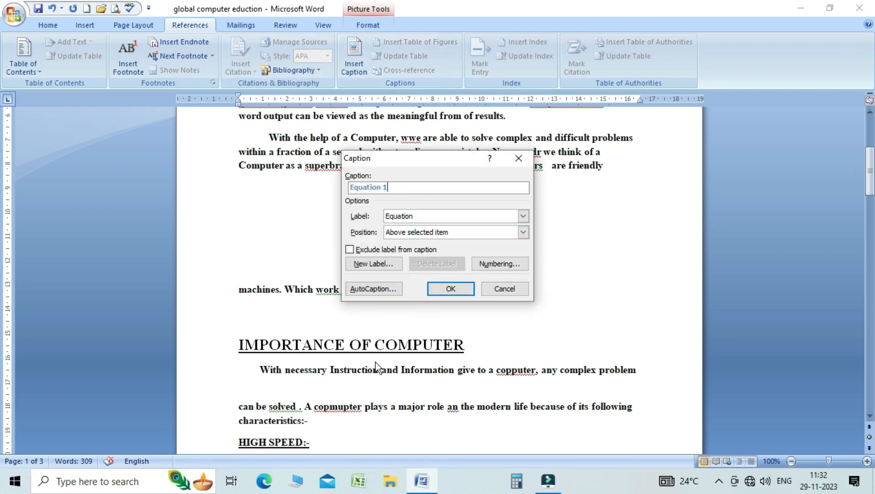
click(416, 215)
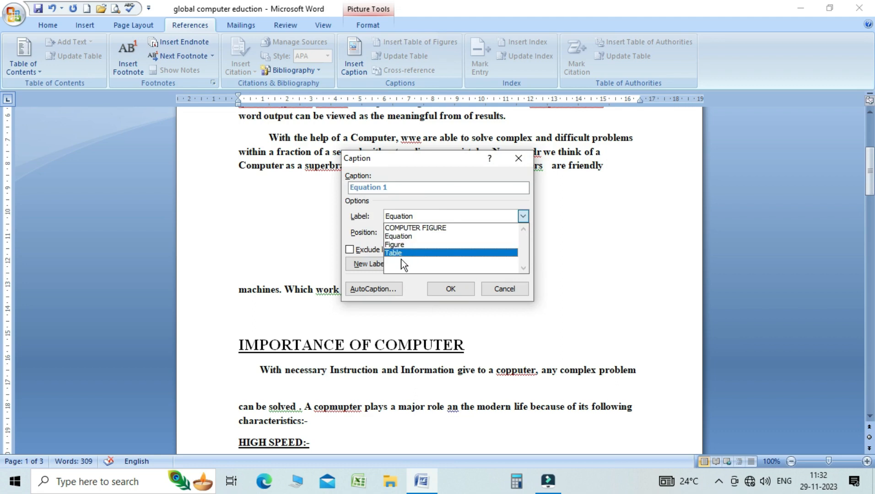
click(402, 228)
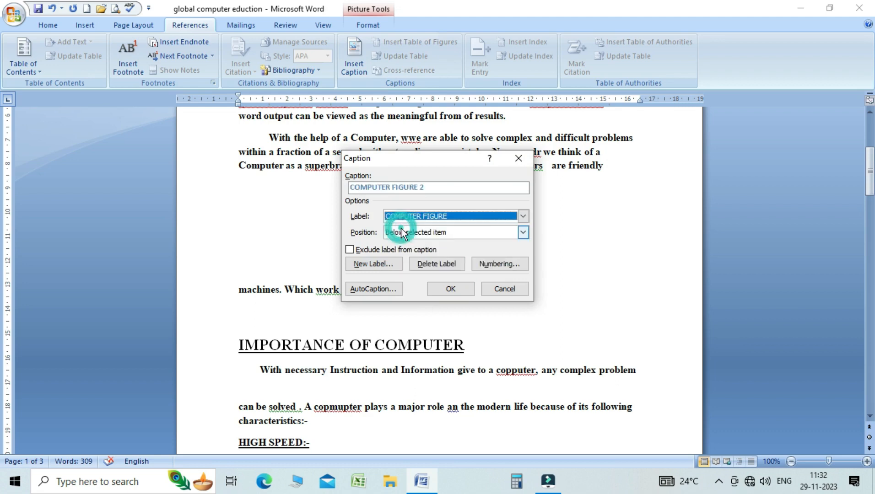
click(430, 265)
click(434, 216)
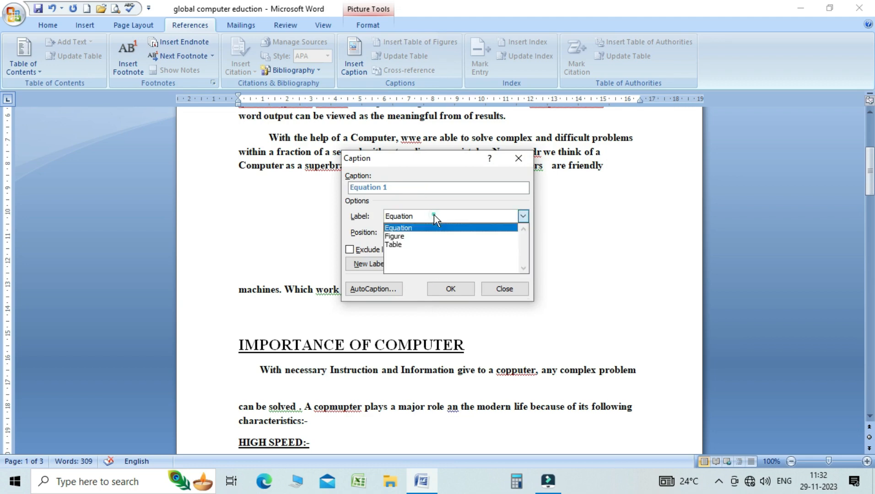
Examine the caption label choices, including Table, and the available numbering formats, closing the caption settings without inserting a caption.
click(396, 244)
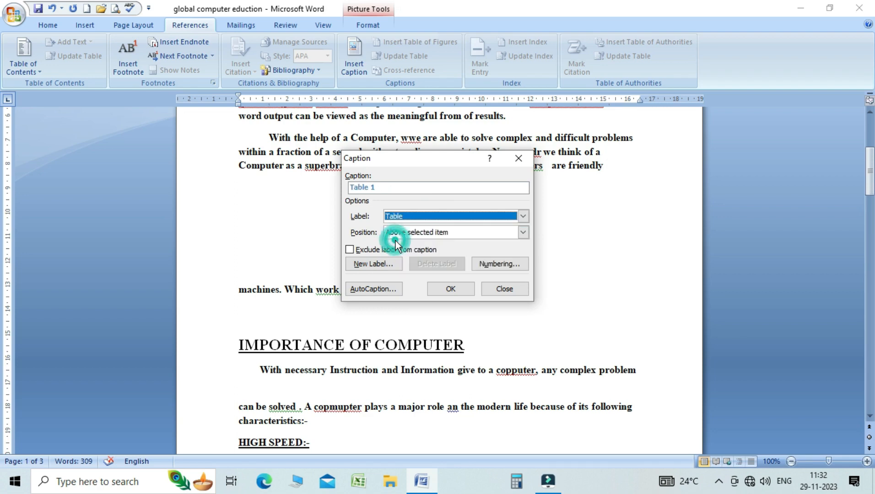
click(401, 217)
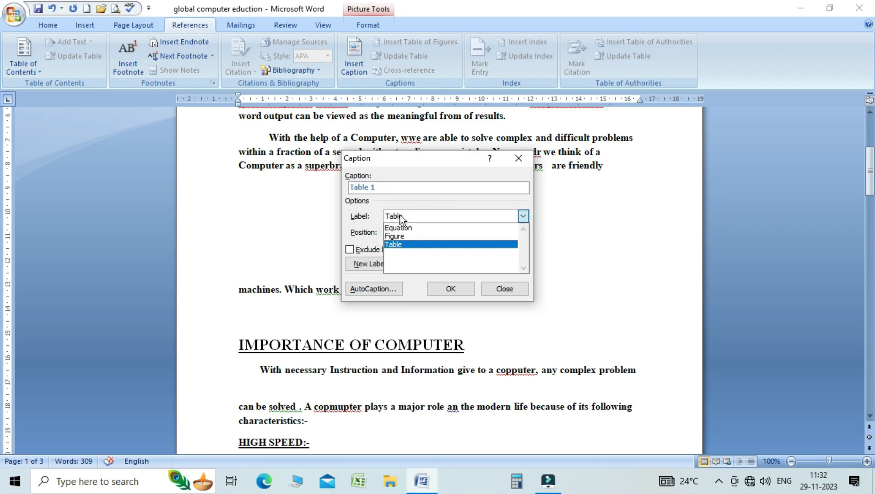
click(400, 244)
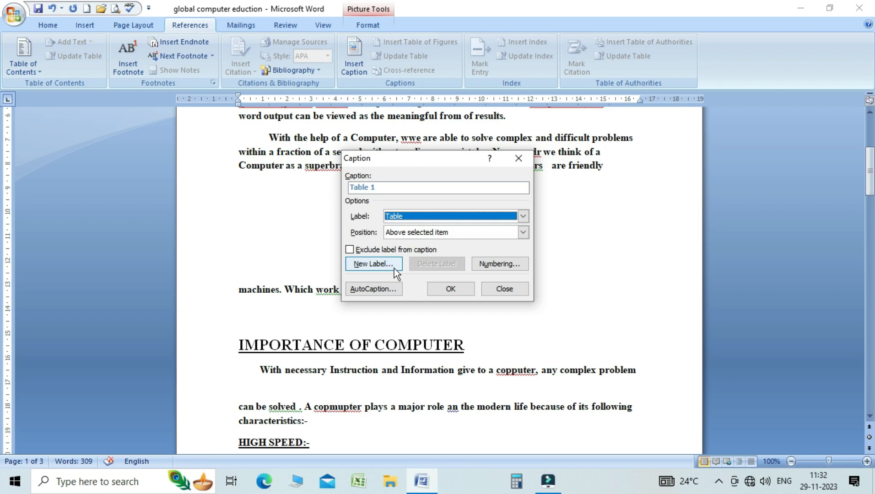
click(488, 265)
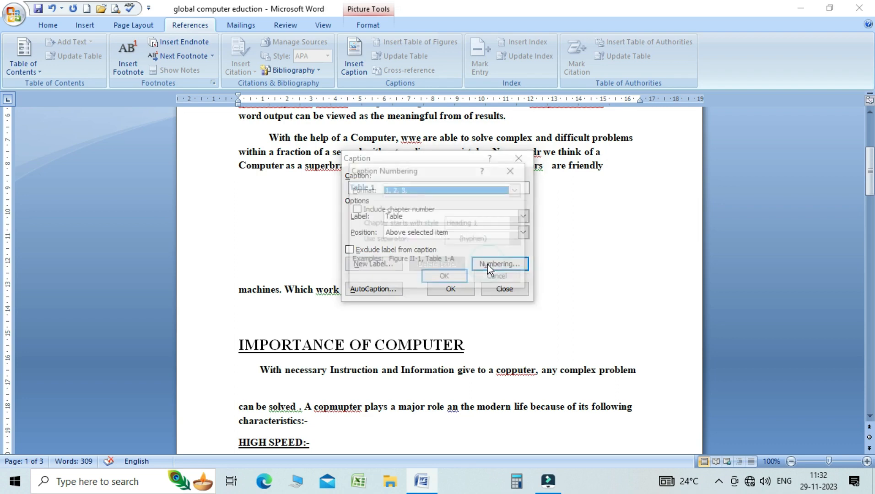
click(517, 191)
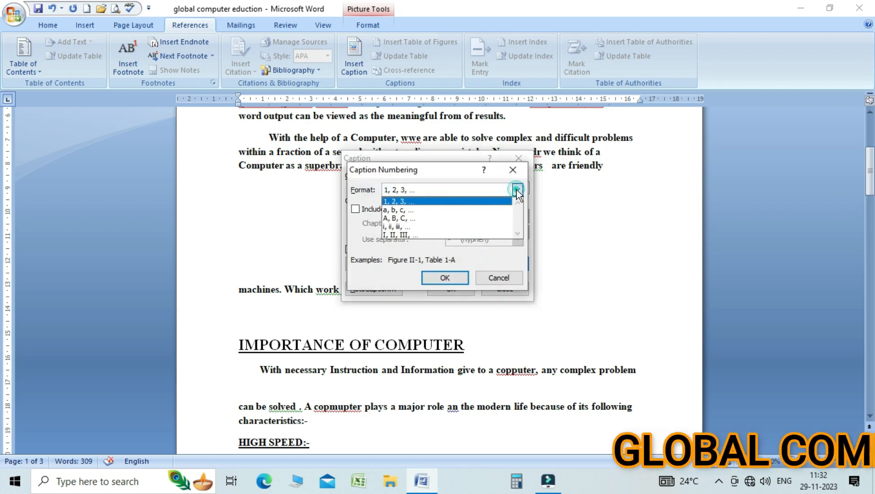
click(418, 200)
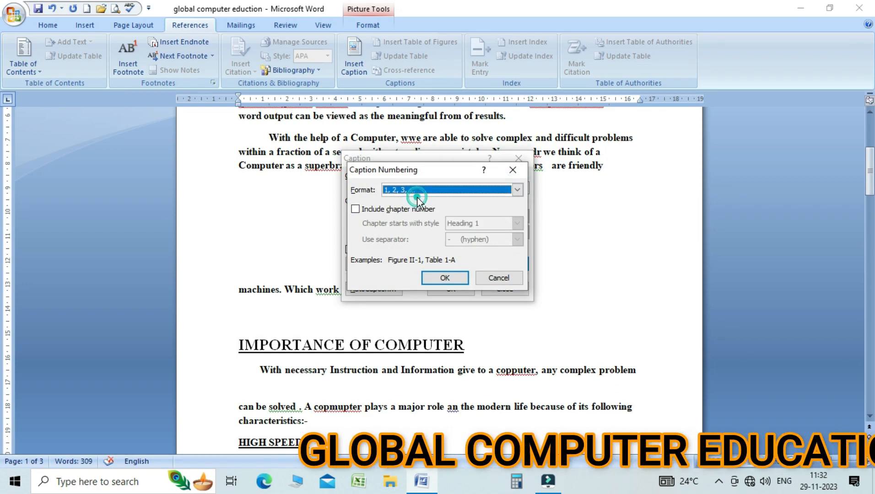
click(498, 279)
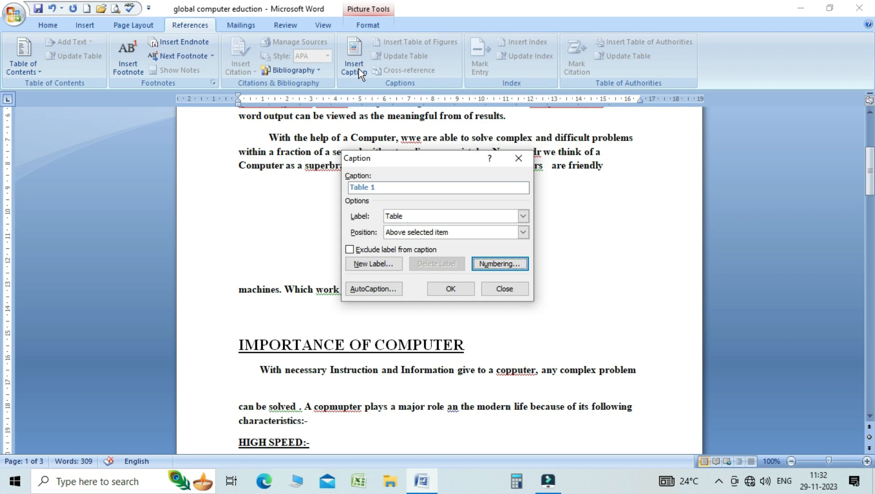
click(499, 289)
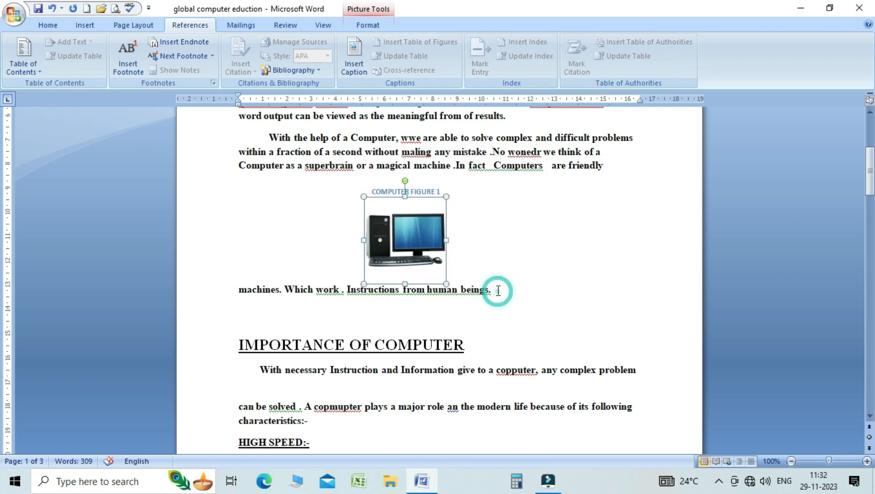
Deselect the computer picture and return to the beginning of the document.
scroll(498, 289, down, 3)
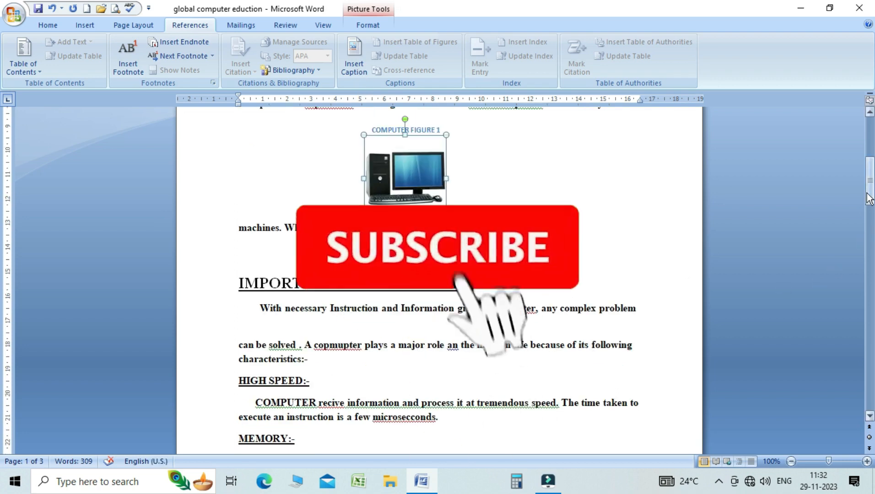
drag(867, 194, 870, 157)
click(526, 257)
scroll(526, 256, up, 1)
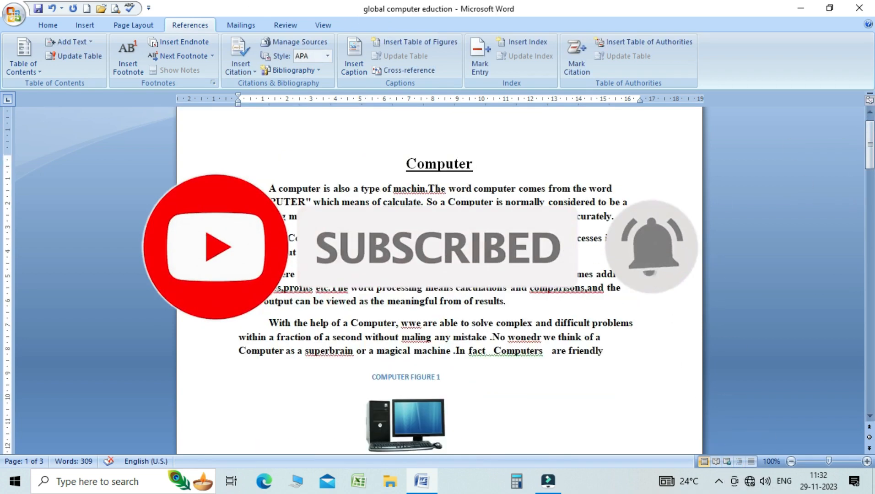